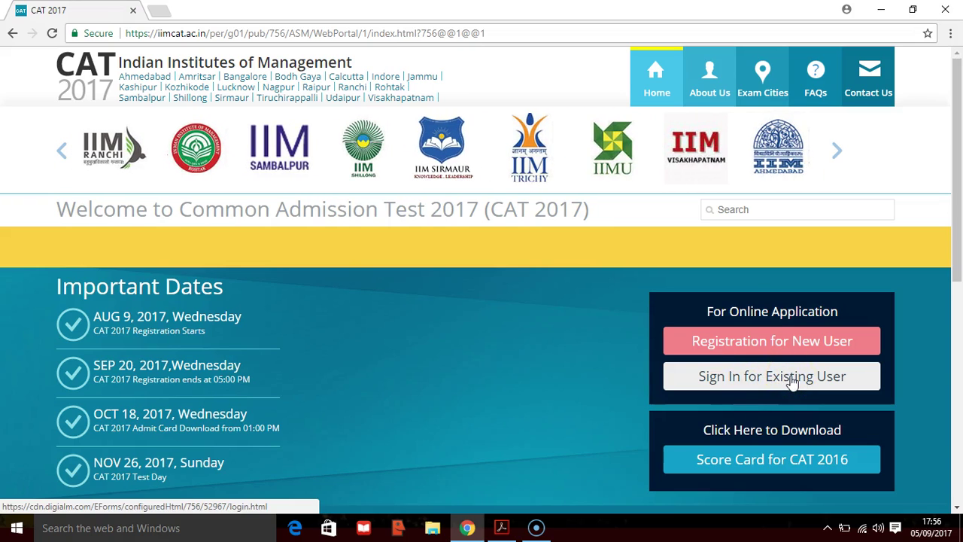
Sign in to the candidate portal as an existing user with the user ID and account password.
click(791, 382)
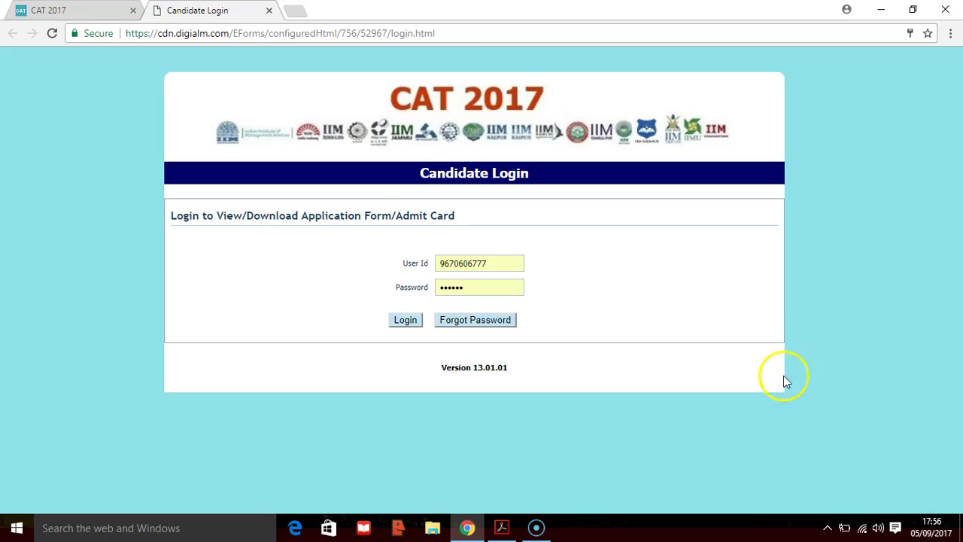
click(507, 258)
click(490, 296)
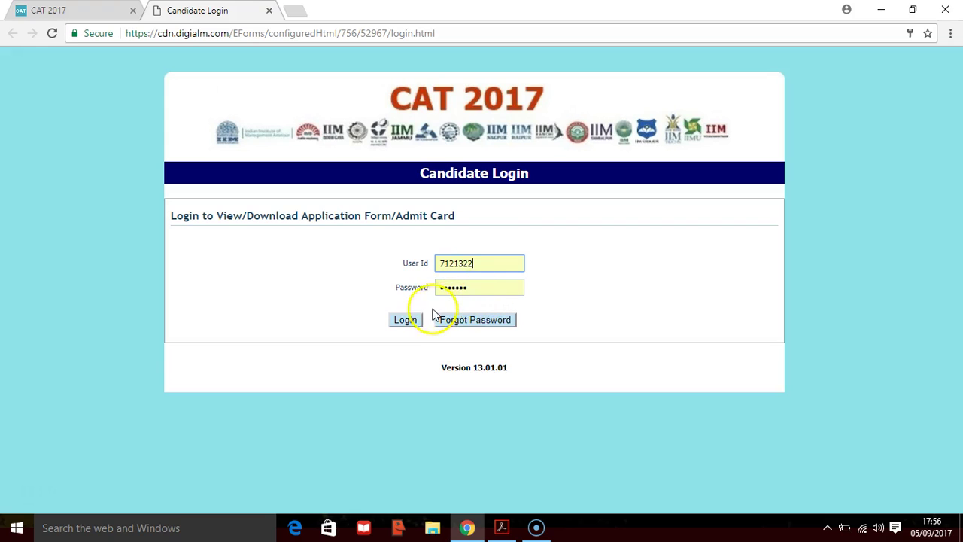
click(407, 321)
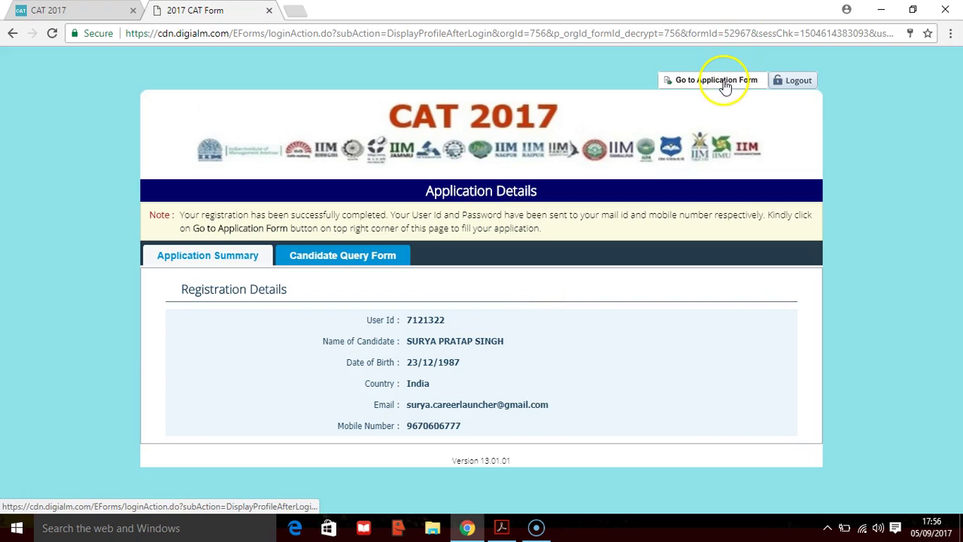
Open the application form and review the fields in its Personal Details section.
click(719, 81)
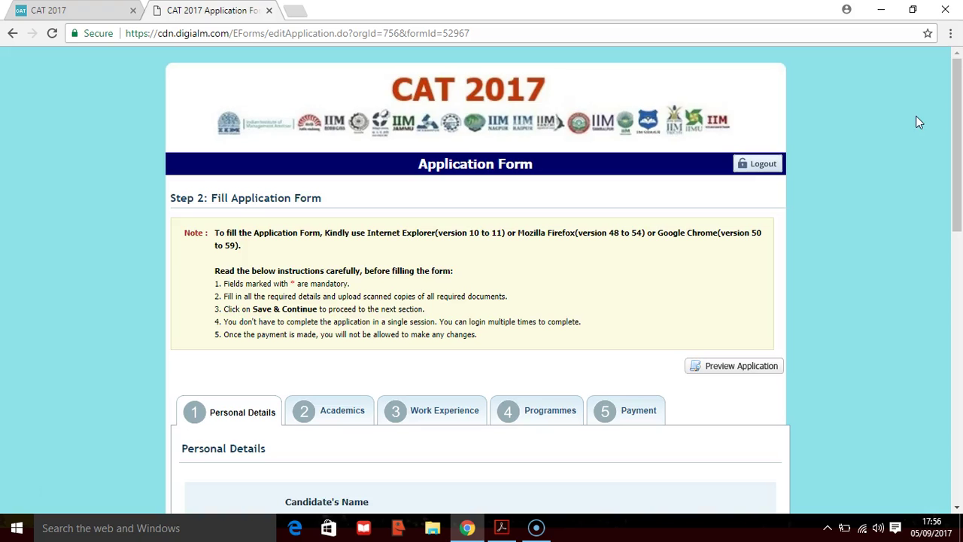
click(959, 121)
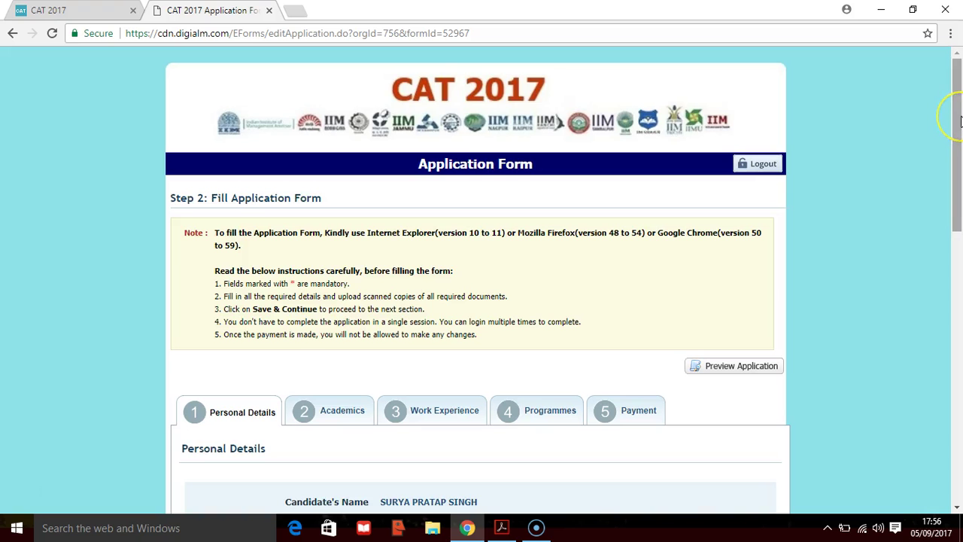
drag(959, 120, 948, 227)
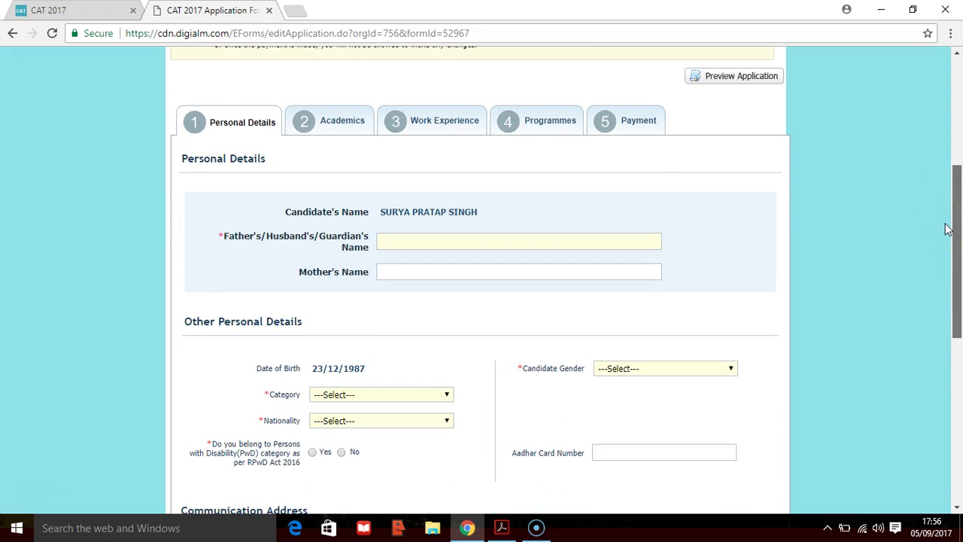
drag(948, 230, 961, 75)
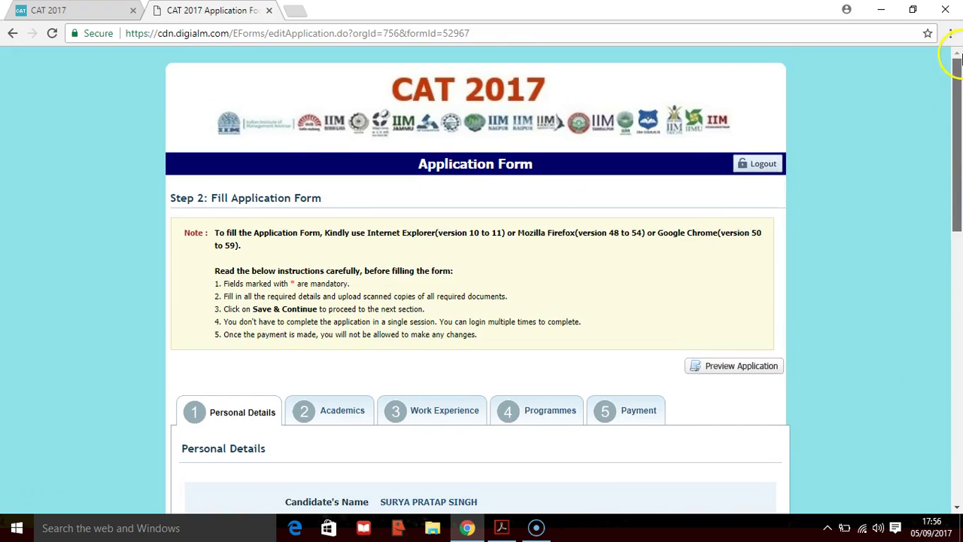
Open the Academics section and review its marks, Bachelor's Degree and Master's Degree details.
click(365, 412)
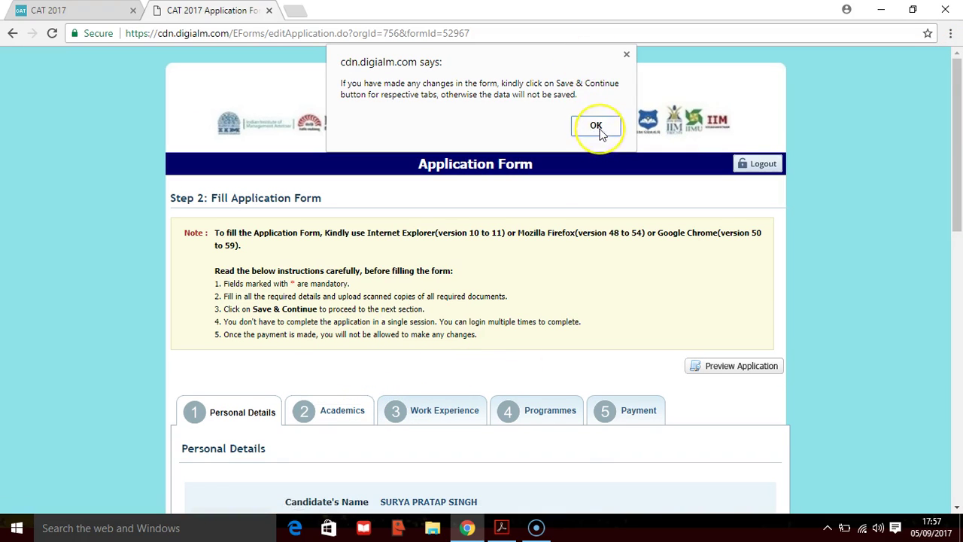
click(596, 127)
click(957, 112)
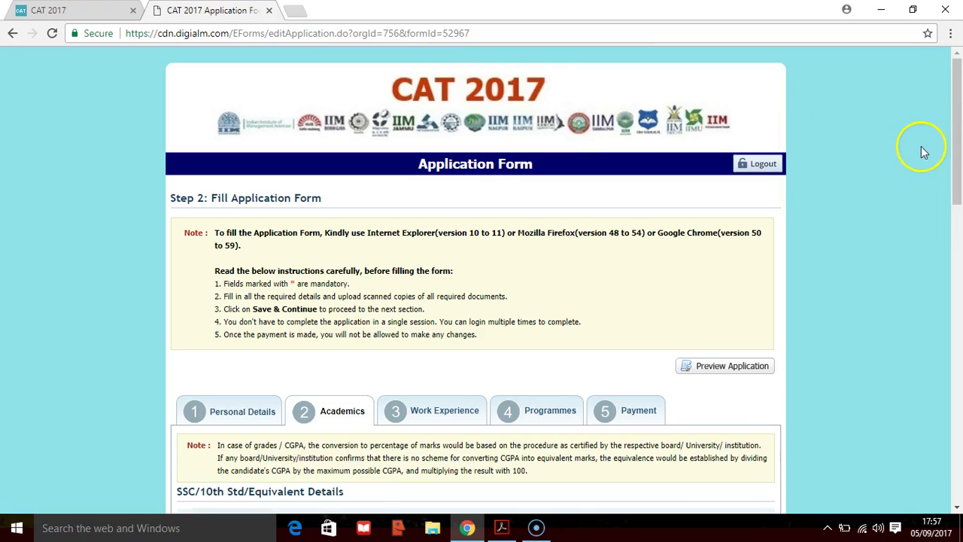
drag(958, 125, 960, 368)
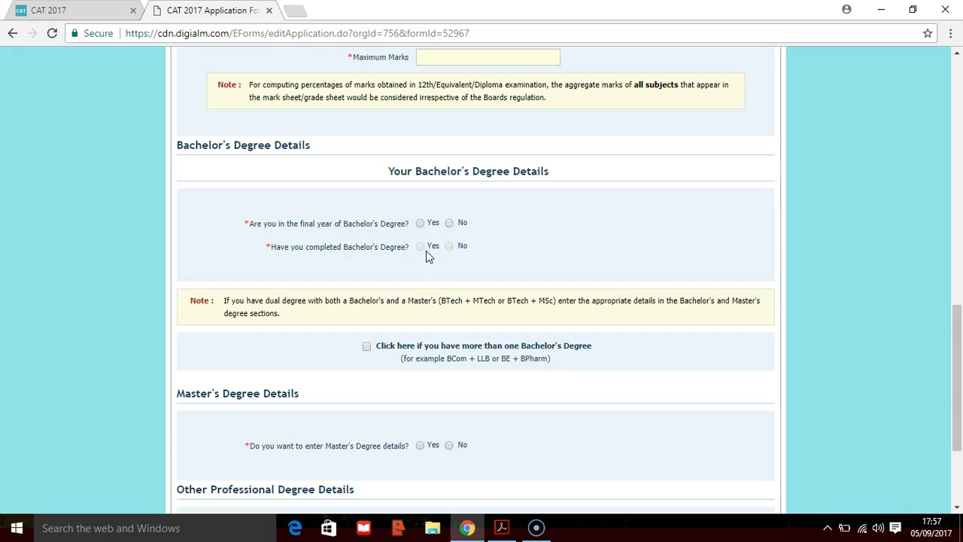
click(369, 352)
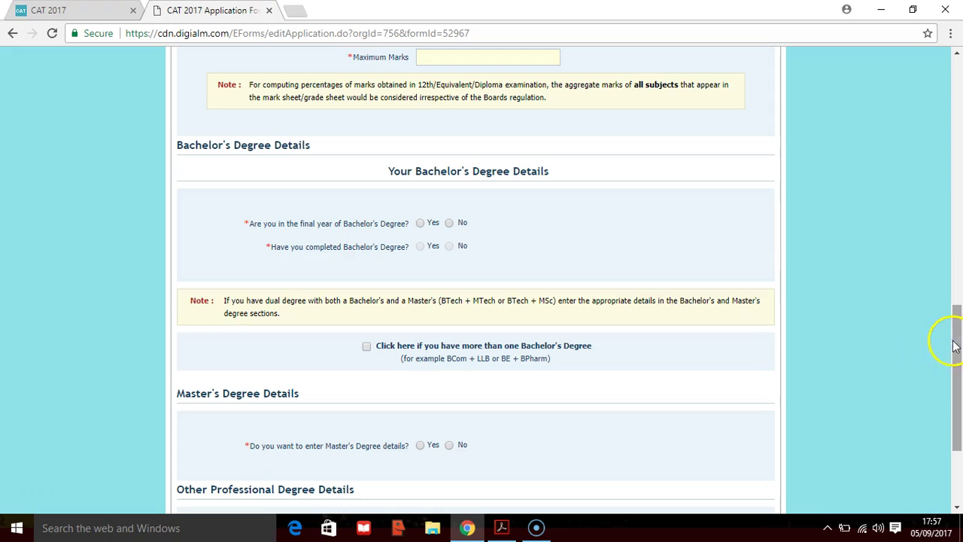
drag(957, 338, 954, 90)
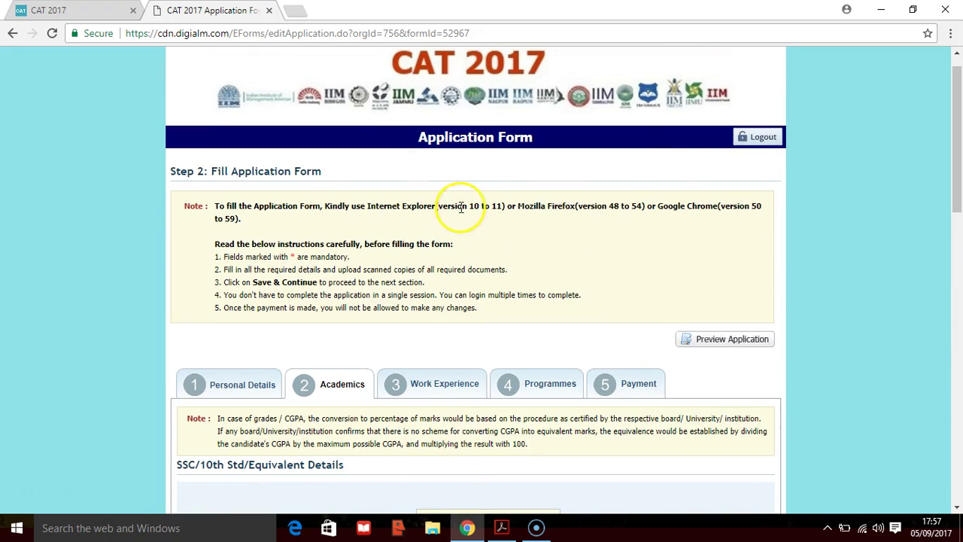
Return to Personal Details and open the upload window for the passport size photograph and signature.
click(244, 388)
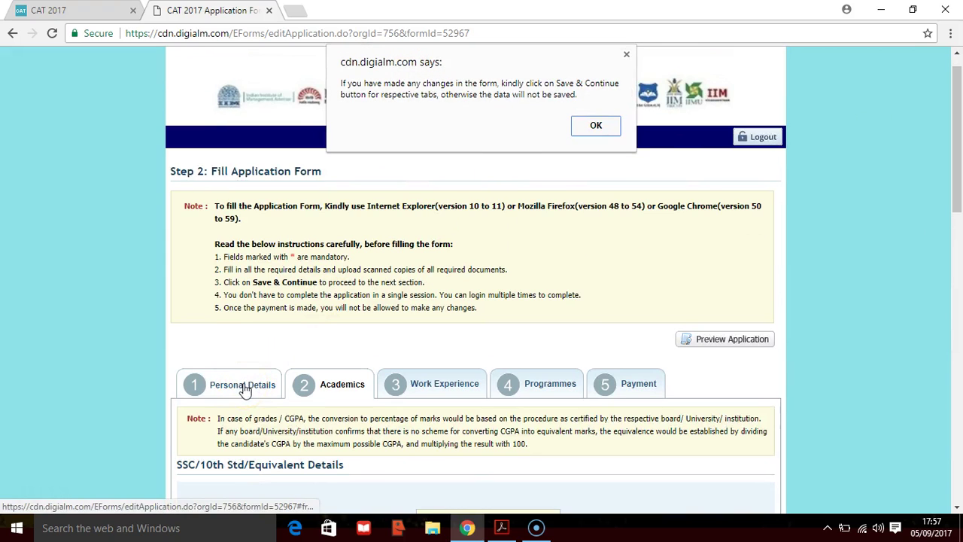
click(597, 125)
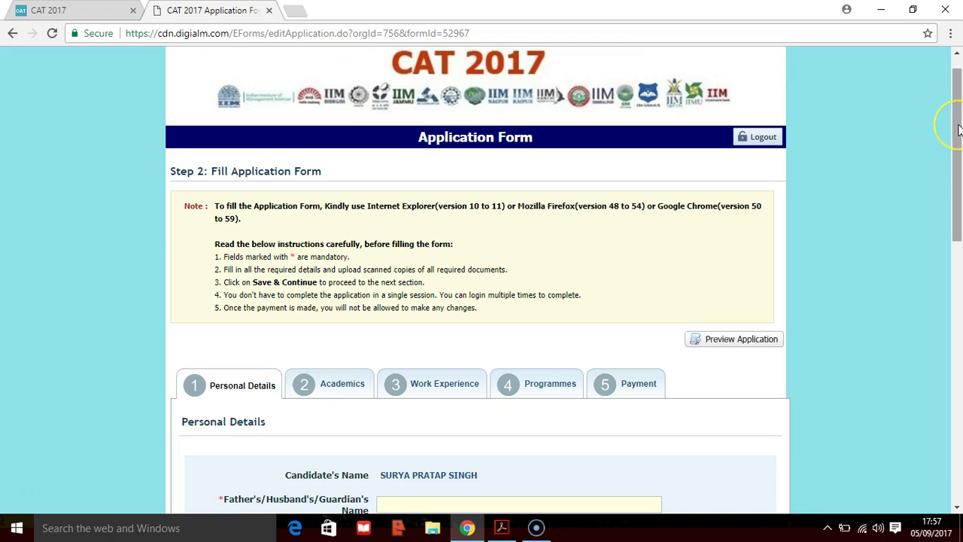
drag(959, 130, 952, 486)
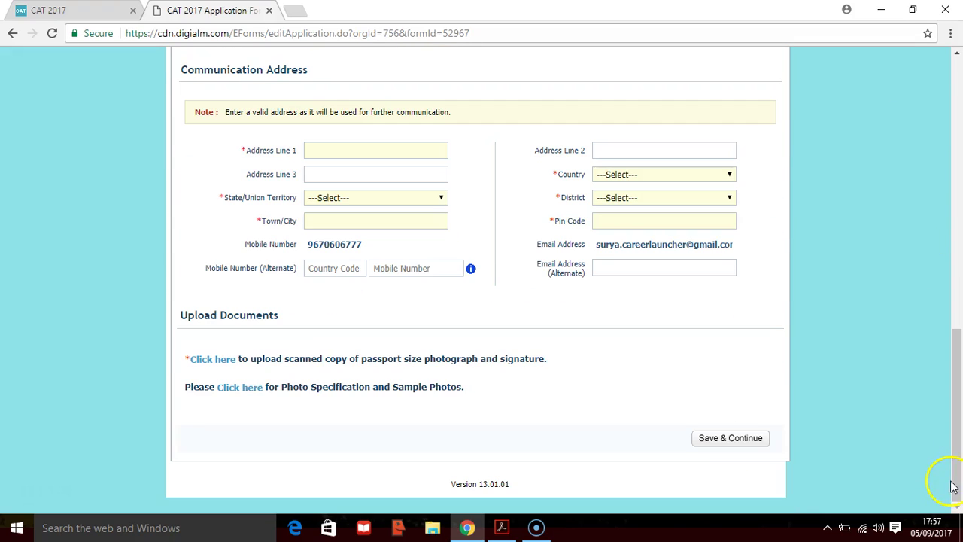
click(211, 360)
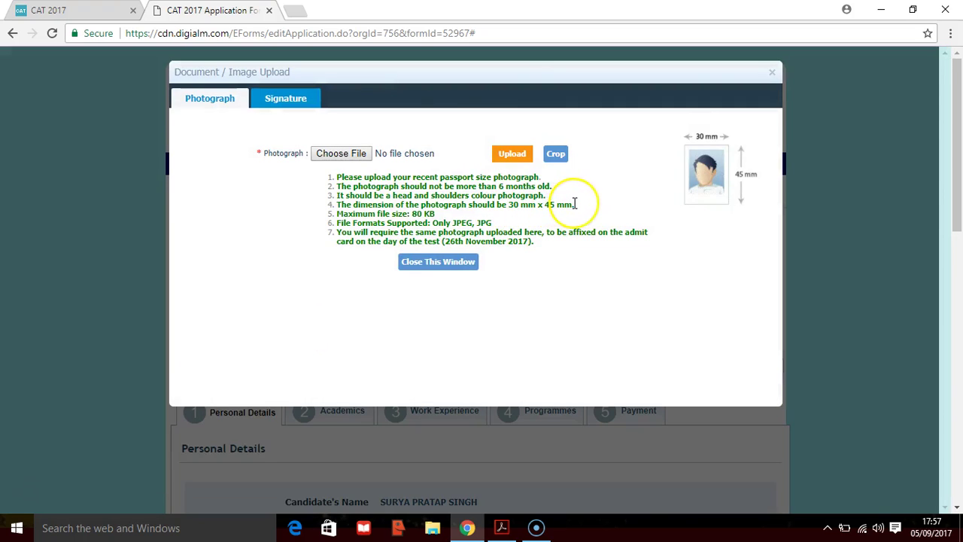
Check the required photograph dimensions and maximum file size, and close the upload window without uploading anything.
drag(575, 204, 515, 207)
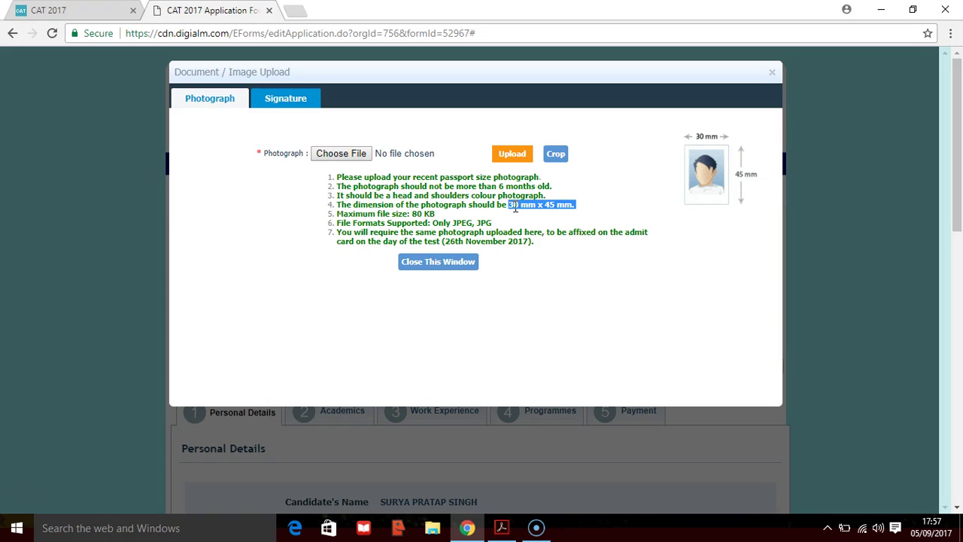
click(437, 219)
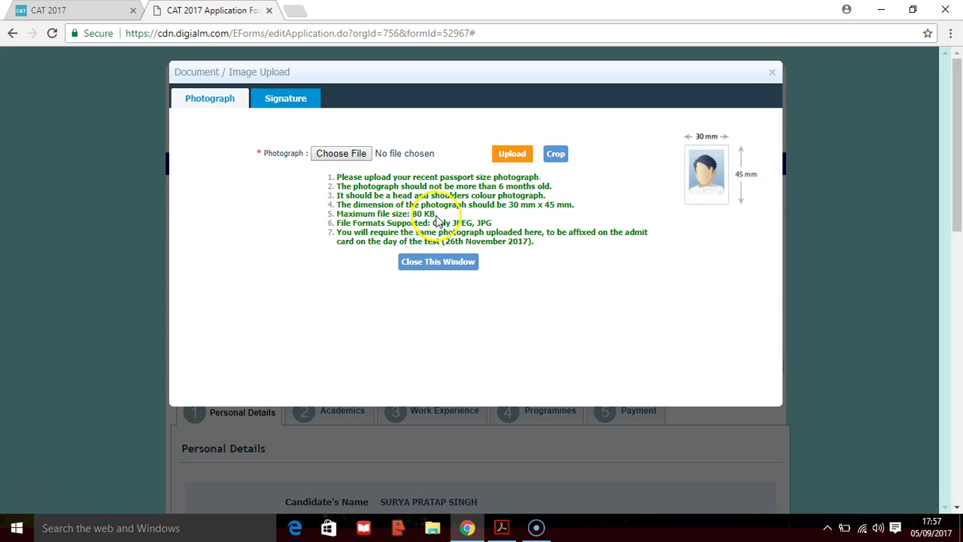
click(441, 267)
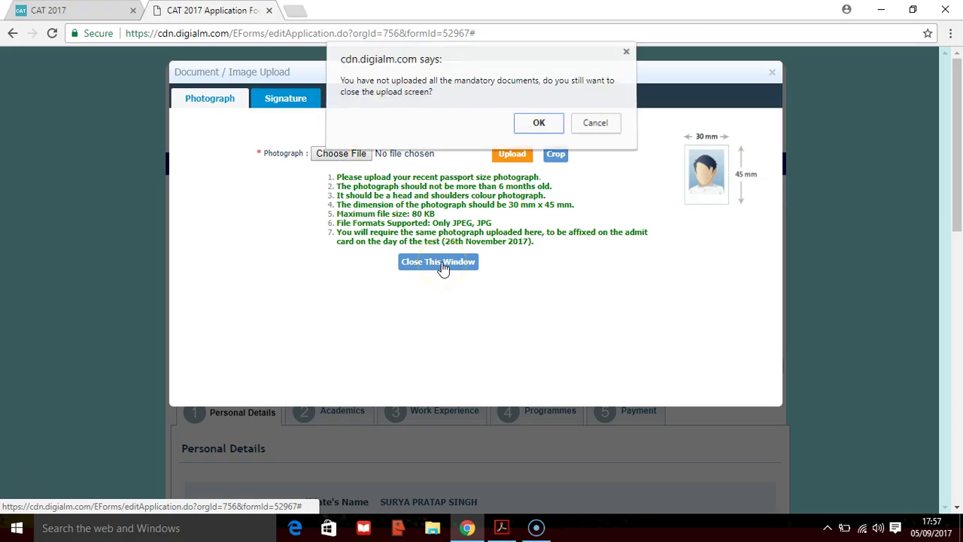
click(537, 125)
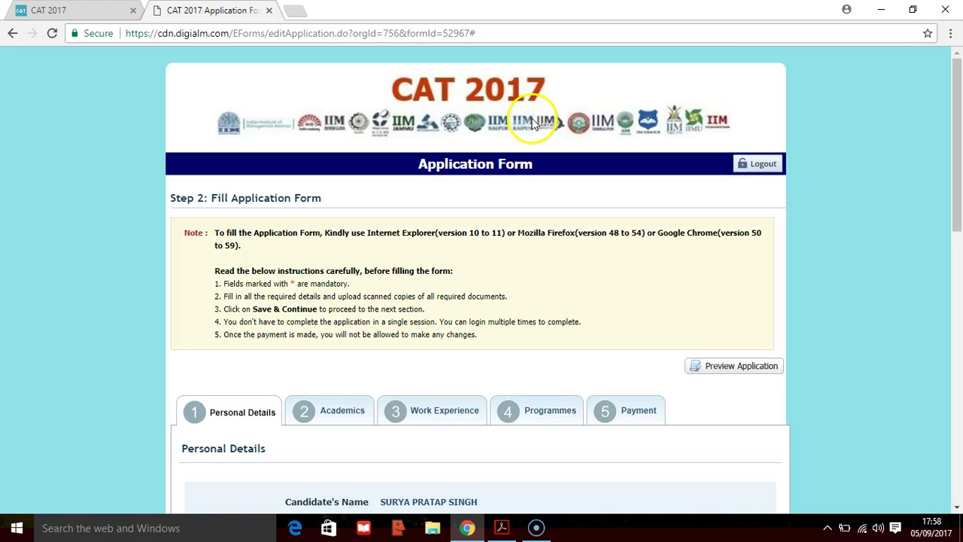
Open the Work Experience section, try out the Others industry type and clear its selection again.
click(443, 412)
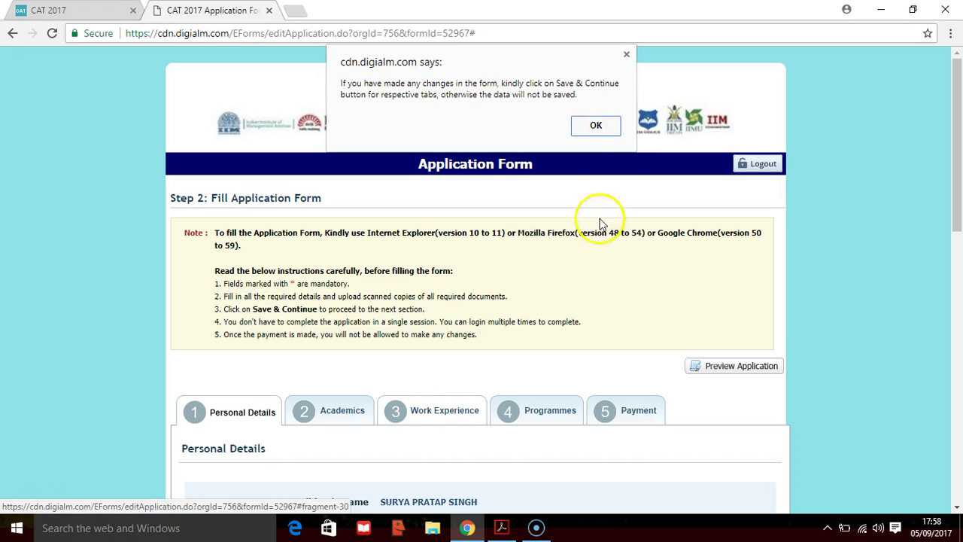
click(596, 125)
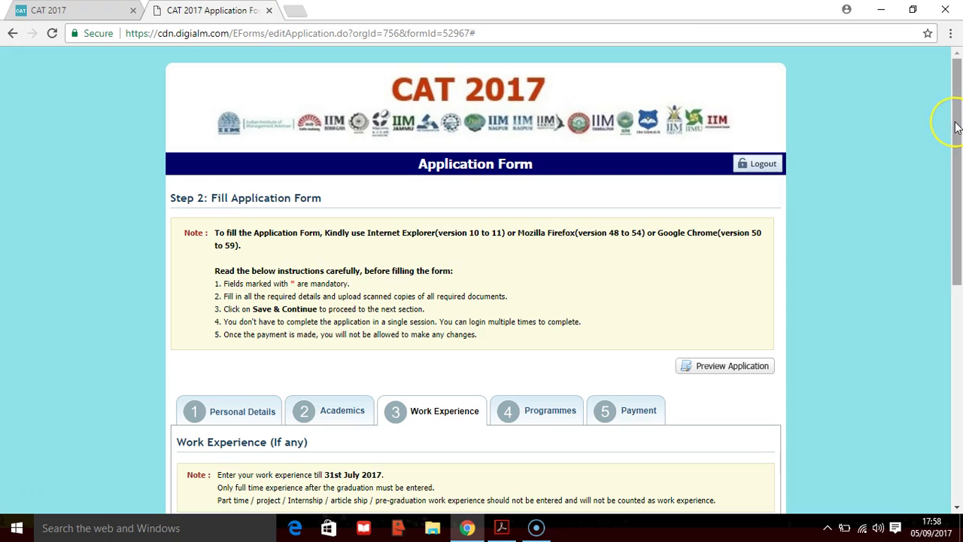
drag(956, 127, 946, 303)
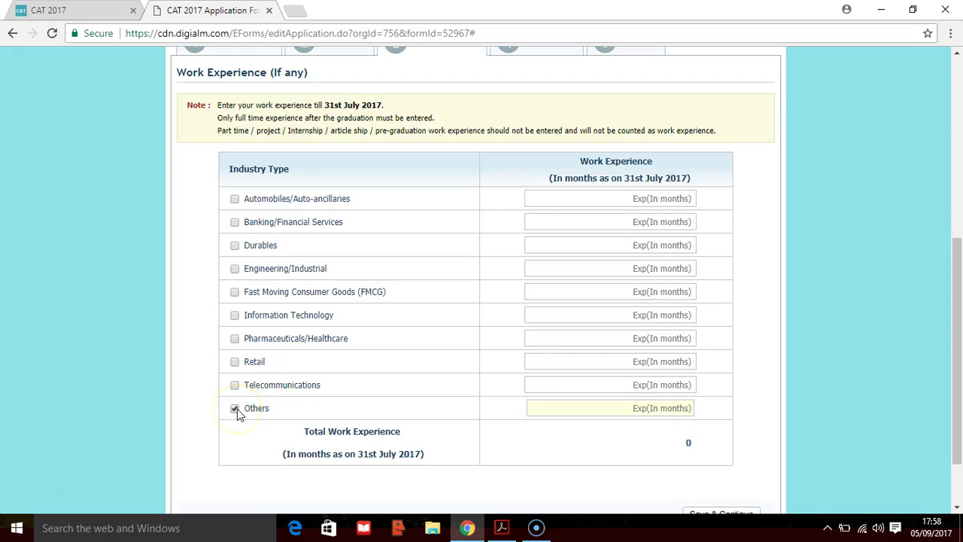
click(577, 406)
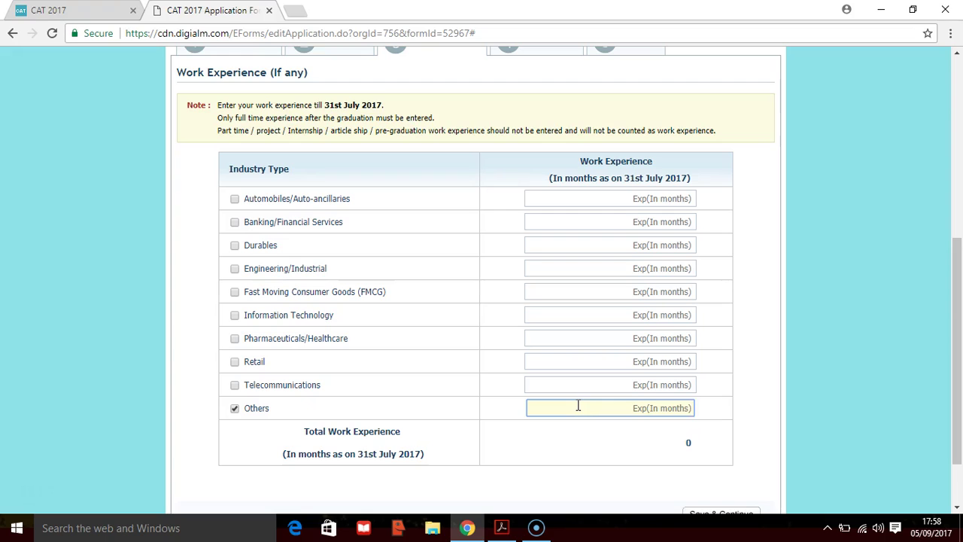
click(235, 408)
click(730, 203)
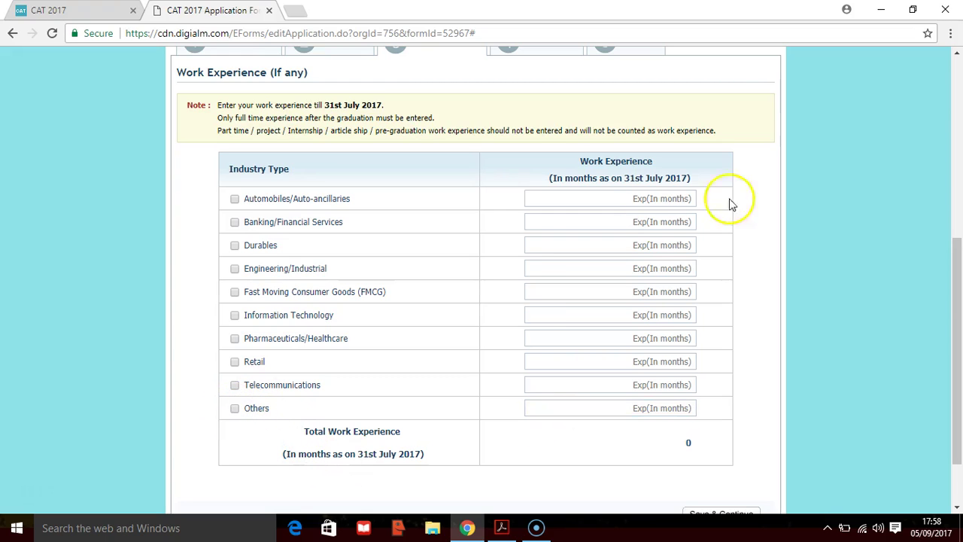
Open the Programmes section and select the IIM Ahmedabad PGP programme.
click(957, 90)
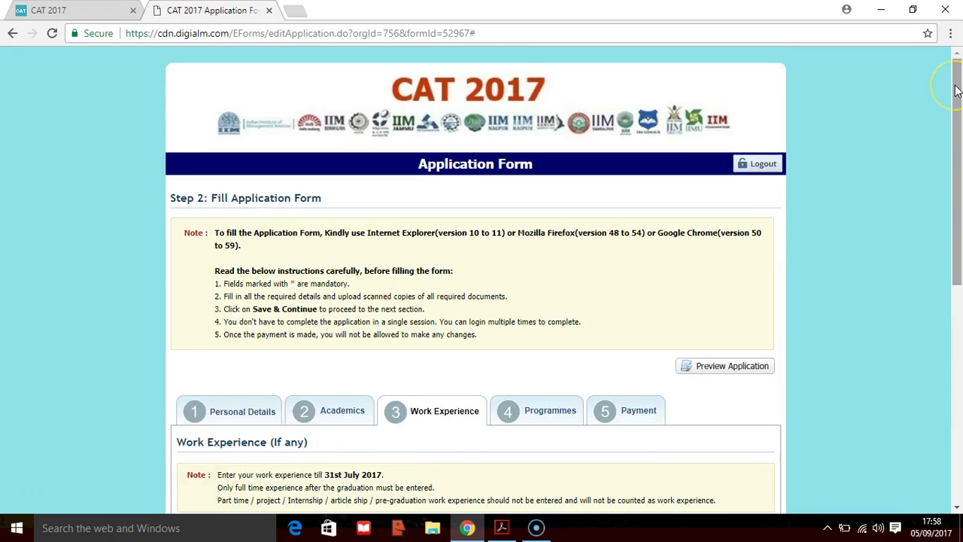
click(543, 412)
click(606, 129)
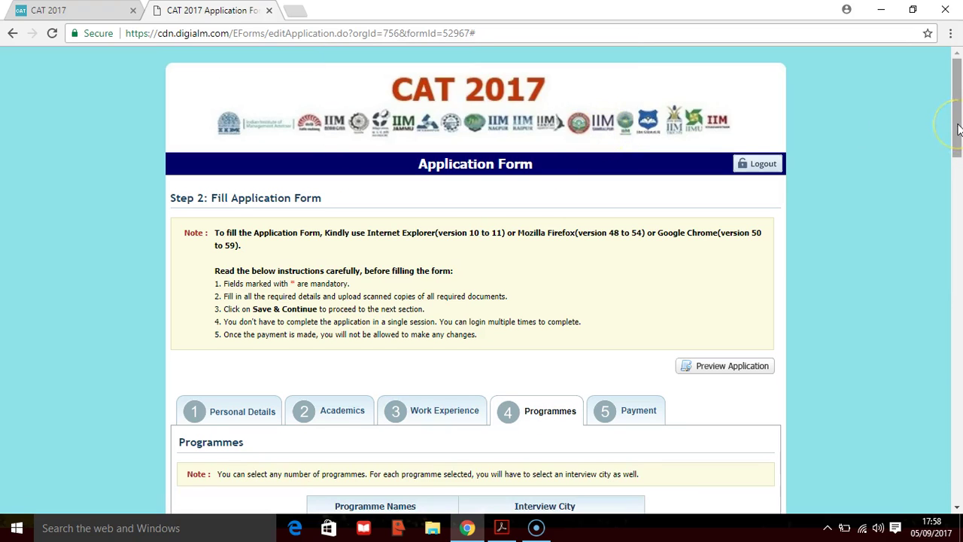
drag(958, 130, 959, 202)
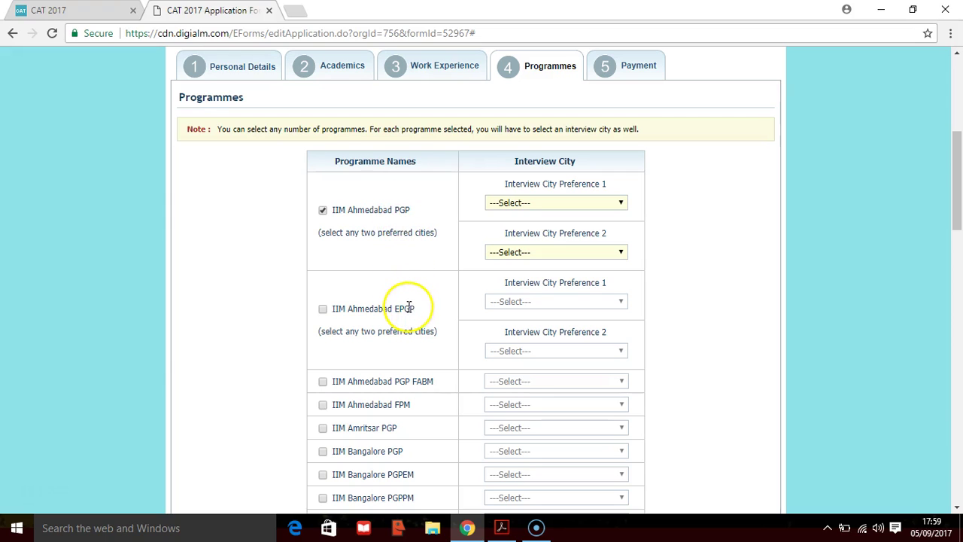
Set the IIM Ahmedabad PGP interview city preferences to Delhi first and Mumbai second.
click(600, 203)
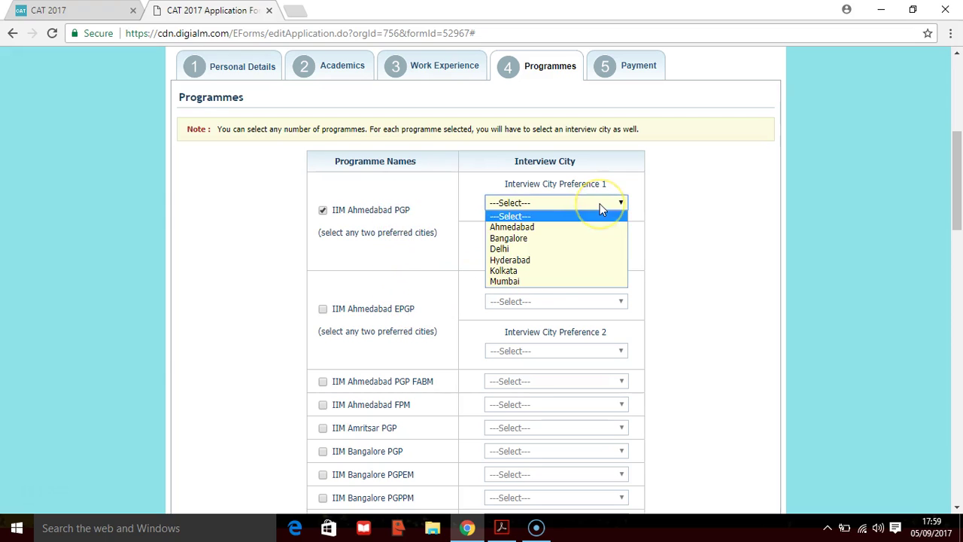
click(581, 249)
click(599, 254)
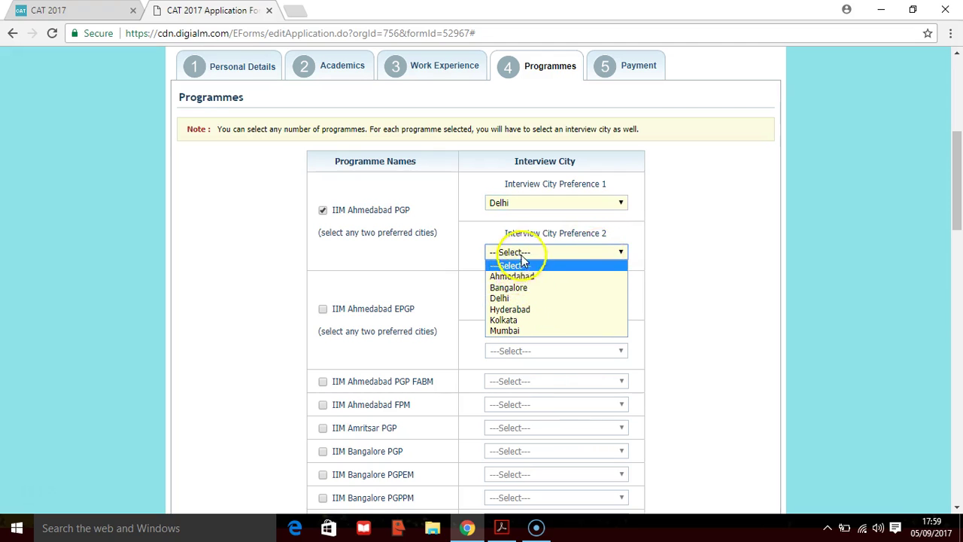
click(517, 332)
click(749, 296)
Select the IIM Ahmedabad PGP FABM programme and dismiss the Facebook notification.
drag(957, 218, 957, 242)
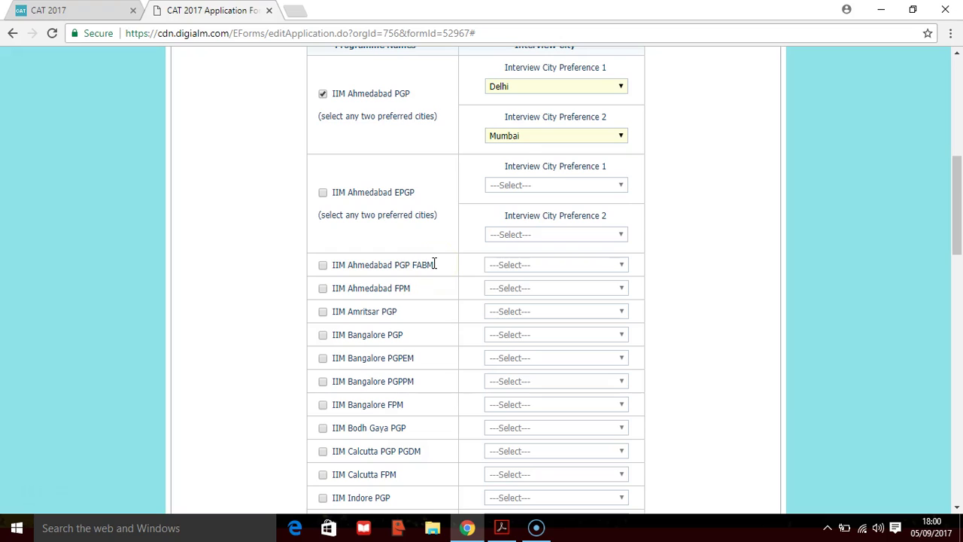
drag(434, 264, 413, 261)
click(409, 289)
double_click(402, 289)
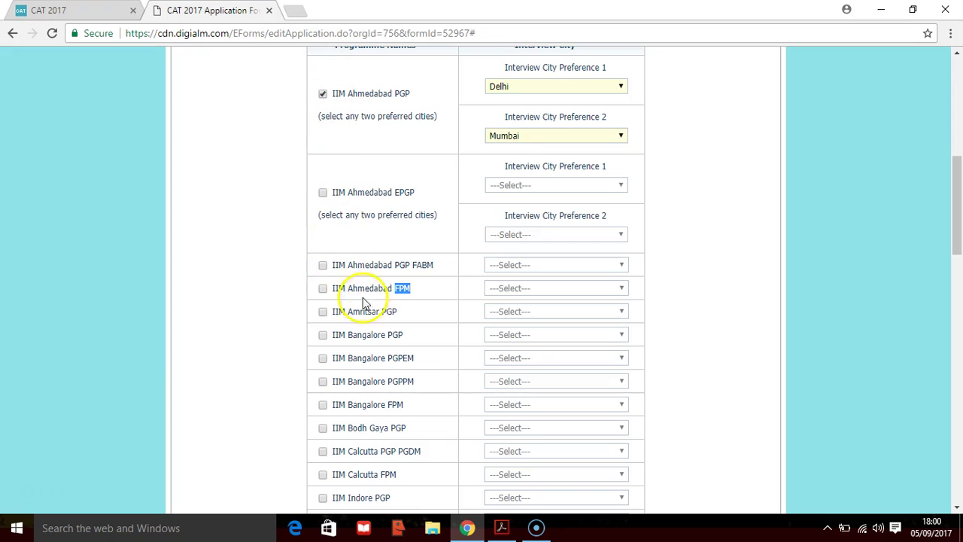
click(322, 267)
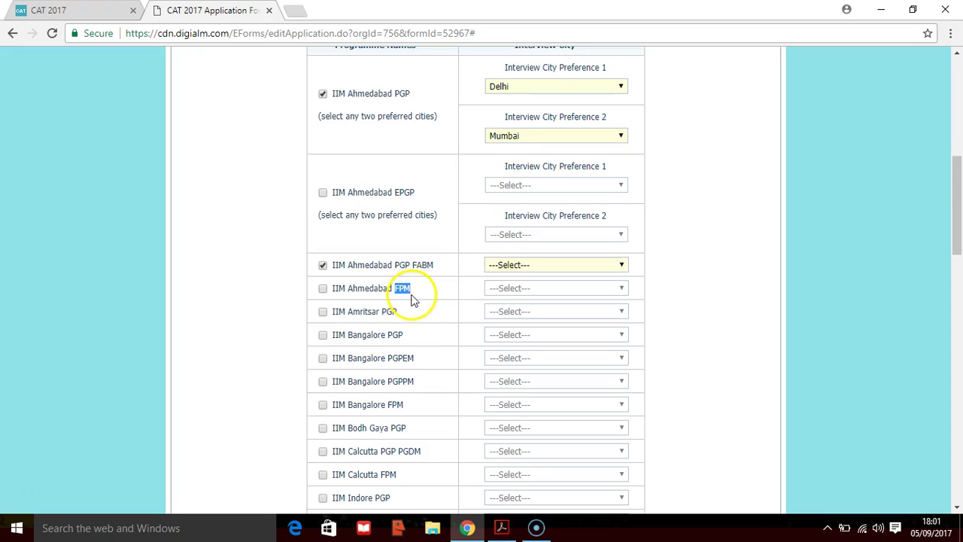
click(401, 315)
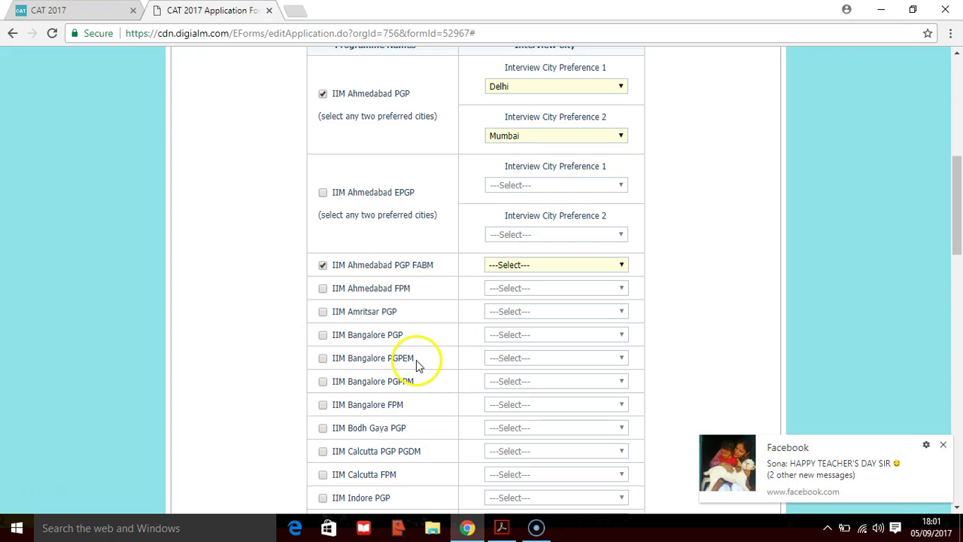
click(945, 446)
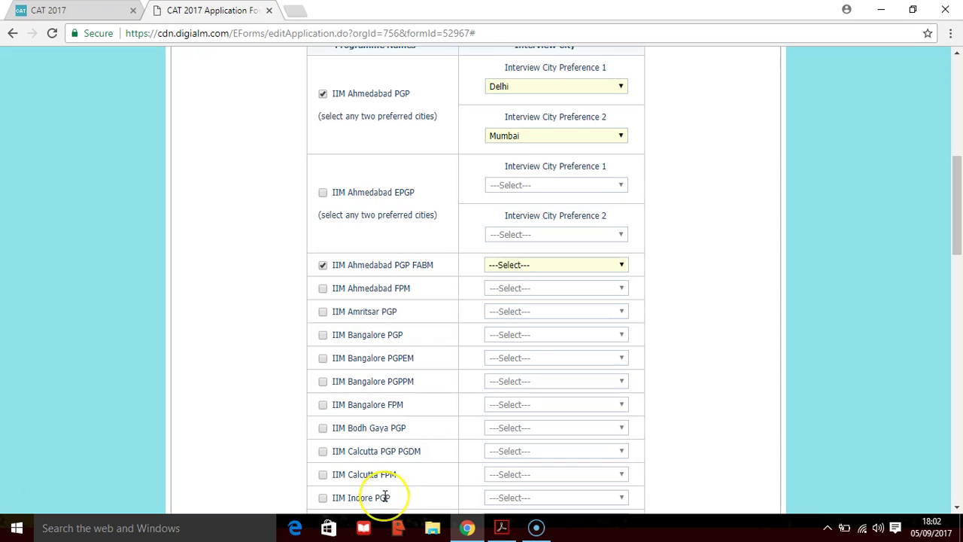
Select the PGP programmes of IIM Amritsar, Bangalore, Bodh Gaya, Indore, Jammu and Kashipur, plus the IIM Indore PGP-HRM programme.
scroll(389, 494, down, 1)
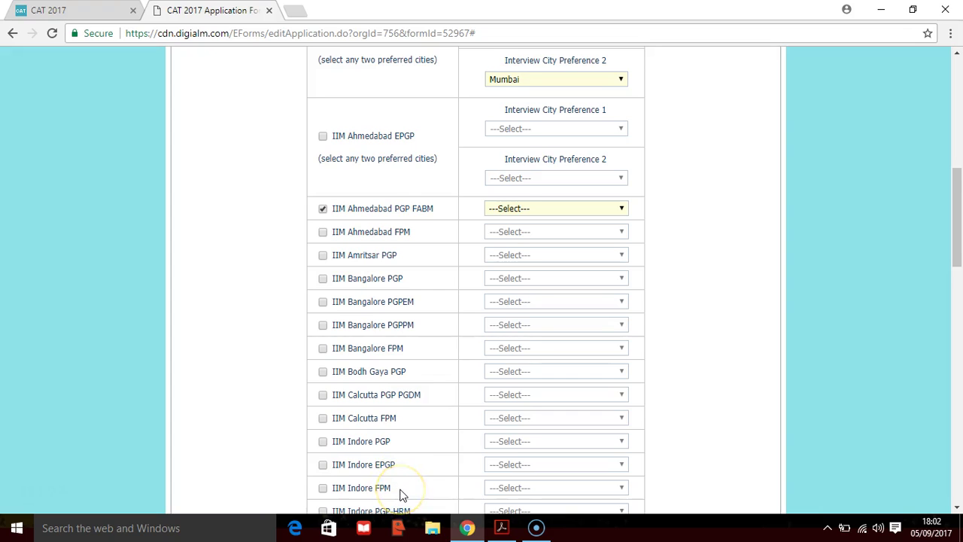
scroll(400, 494, down, 1)
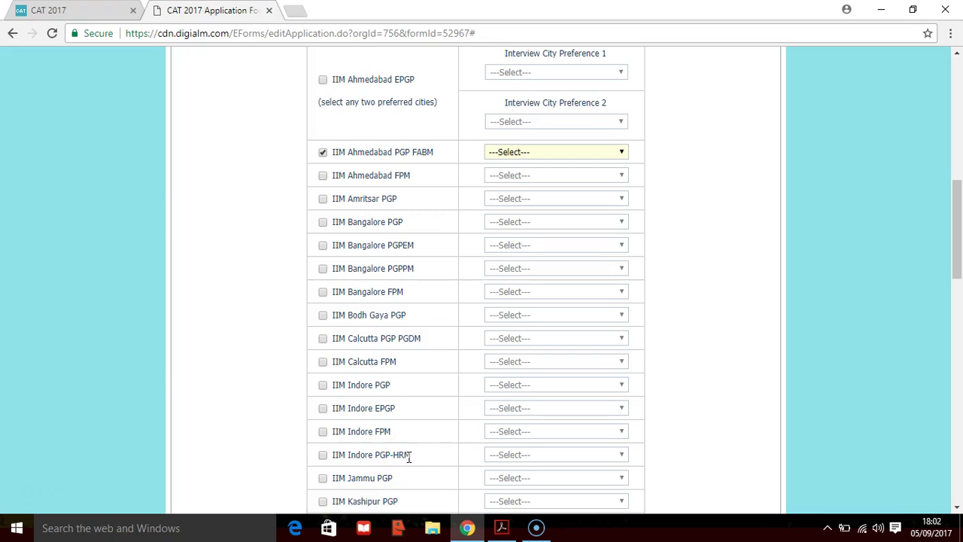
click(322, 457)
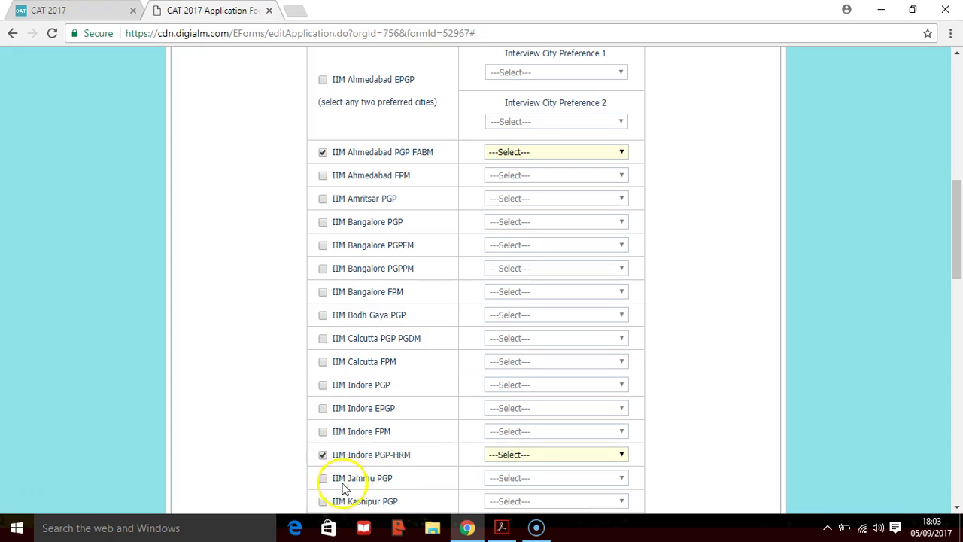
click(323, 384)
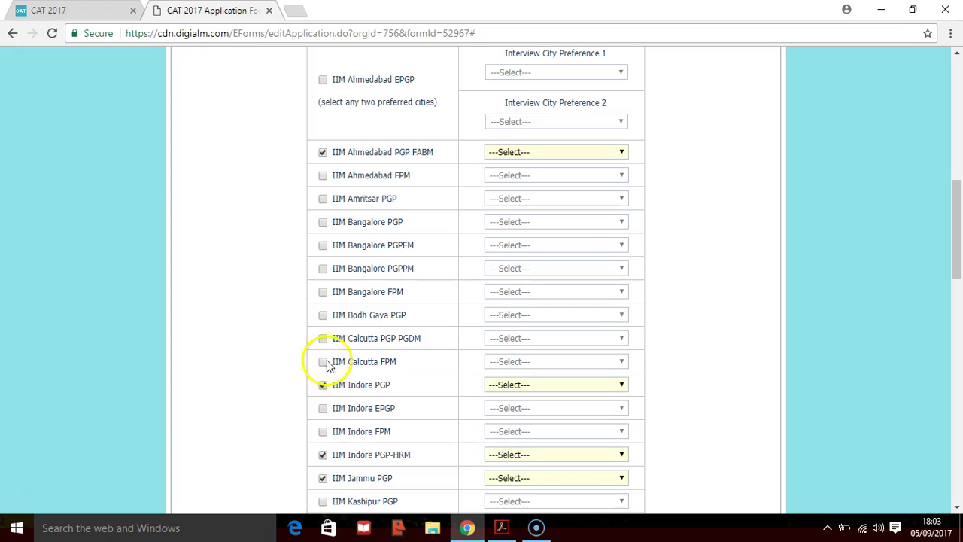
click(322, 316)
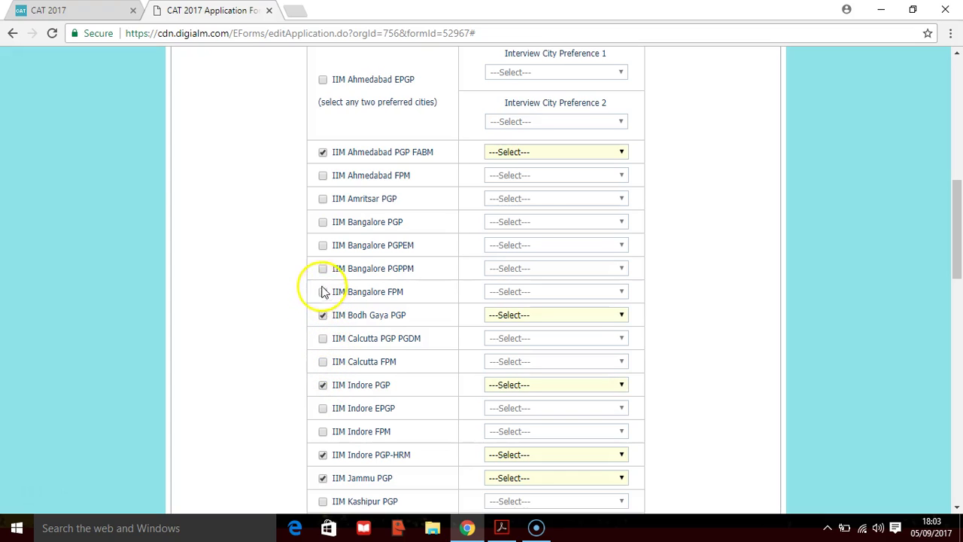
click(323, 223)
click(323, 200)
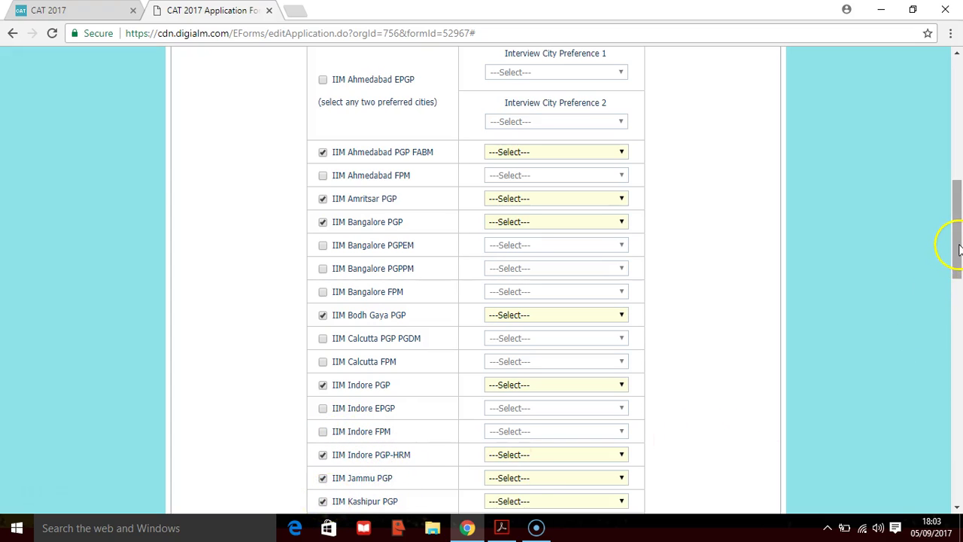
Select the IIM Kozhikode PGP, IIM Lucknow PGP and IIM Lucknow PGP ABM programmes.
drag(959, 250, 961, 323)
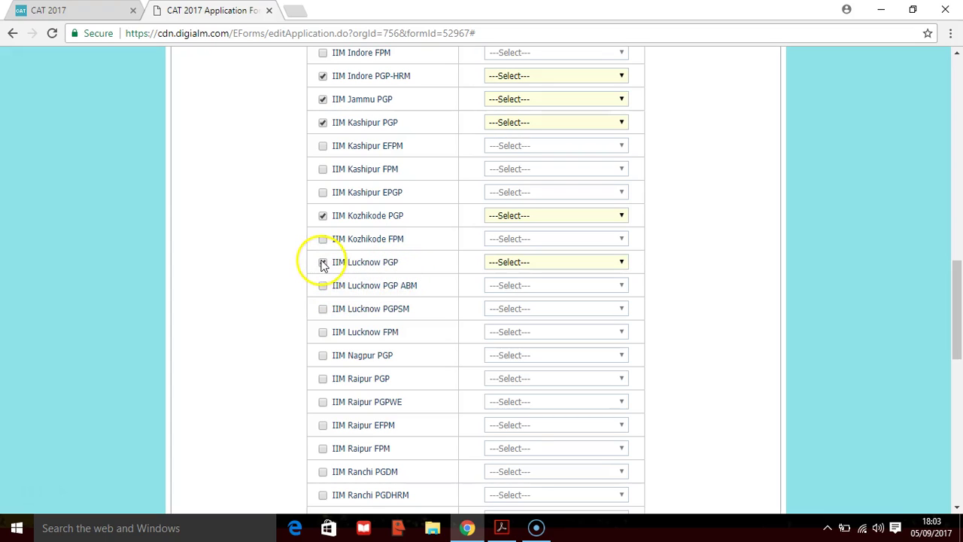
click(323, 289)
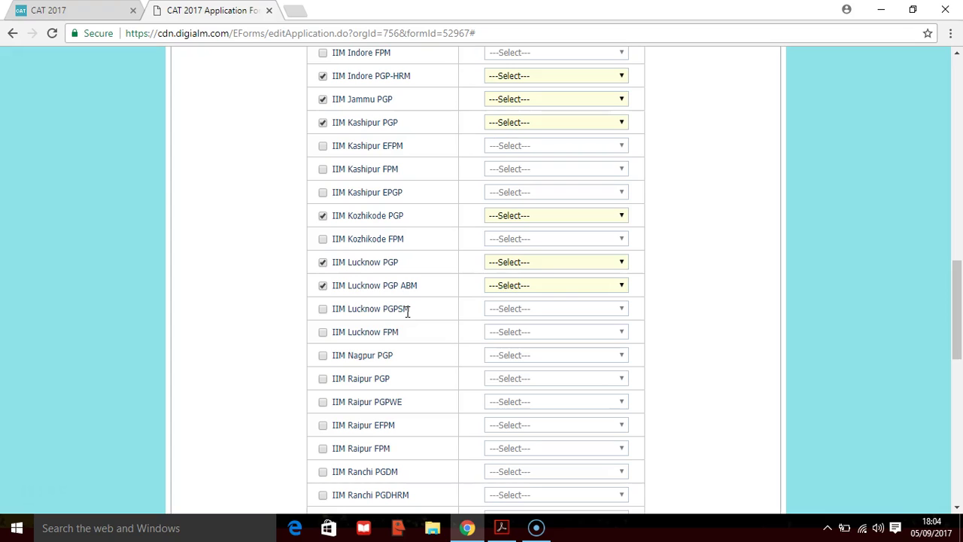
Switch to Adobe Acrobat Reader, read the PGPSM section, highlight its career options and return to the application form in Chrome.
click(502, 528)
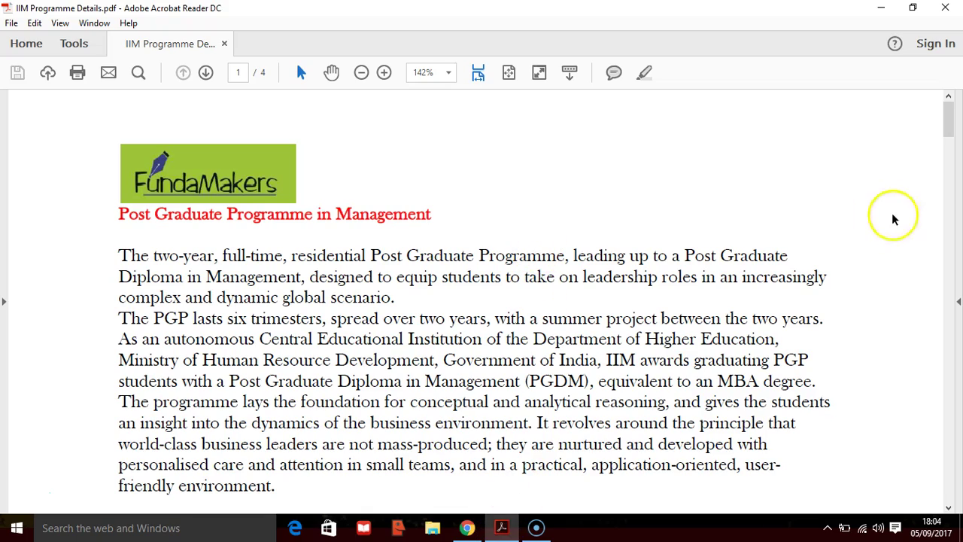
drag(952, 120, 949, 372)
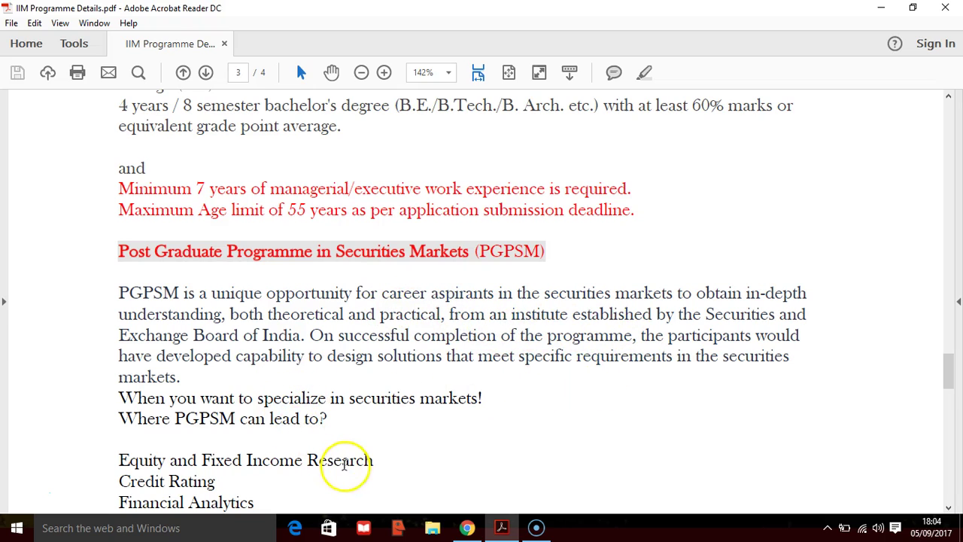
drag(948, 369, 948, 384)
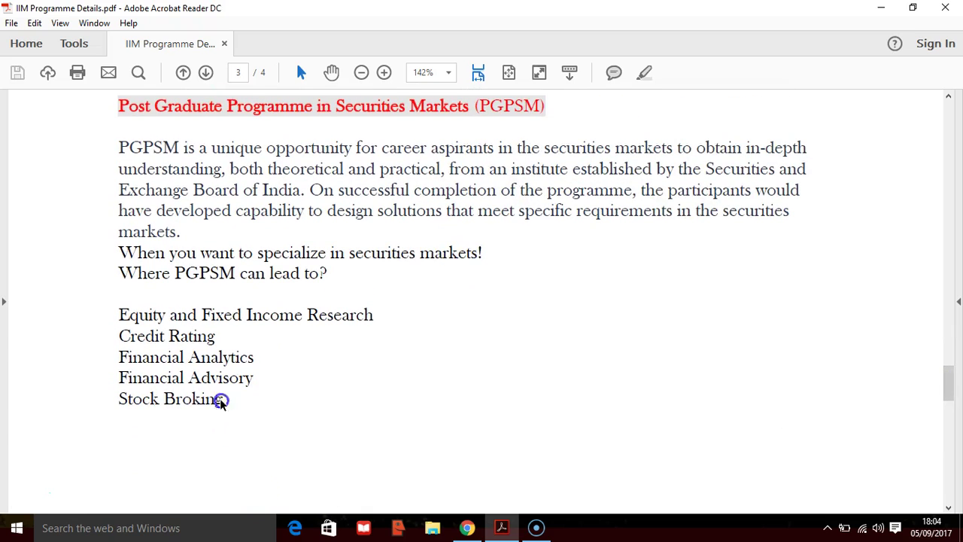
drag(121, 314, 209, 415)
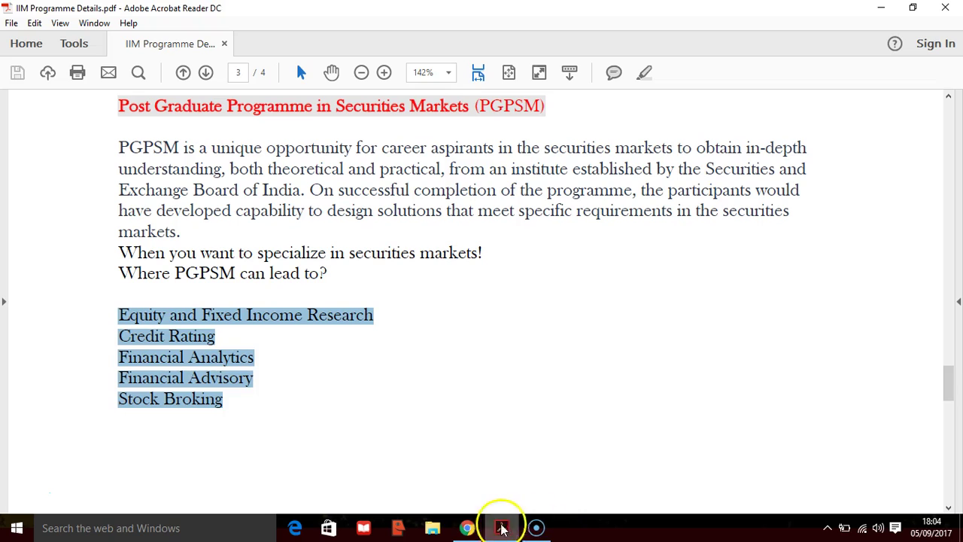
click(467, 528)
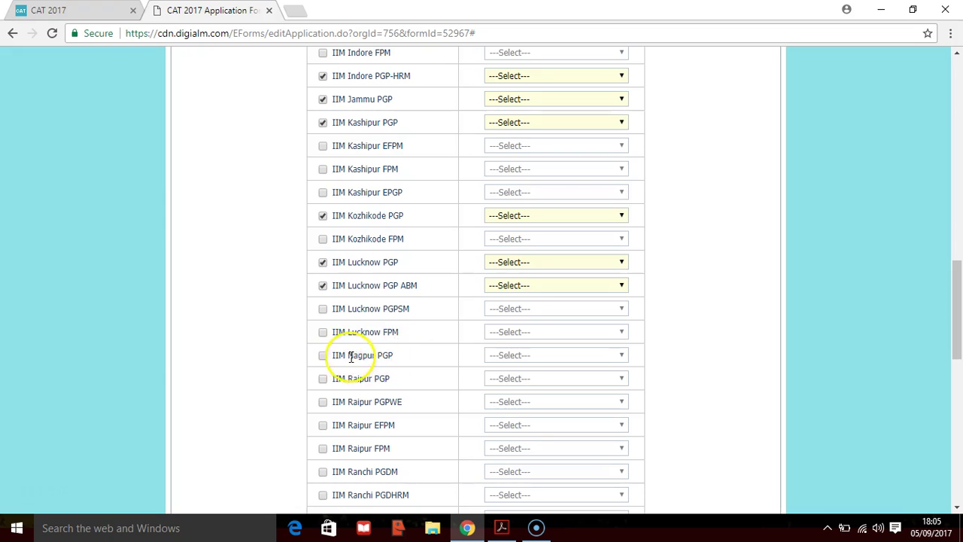
Select the IIM Nagpur PGP, IIM Raipur PGP, IIM Ranchi PGDM, IIM Ranchi PGDHRM and IIM Rohtak PGP programmes.
click(319, 358)
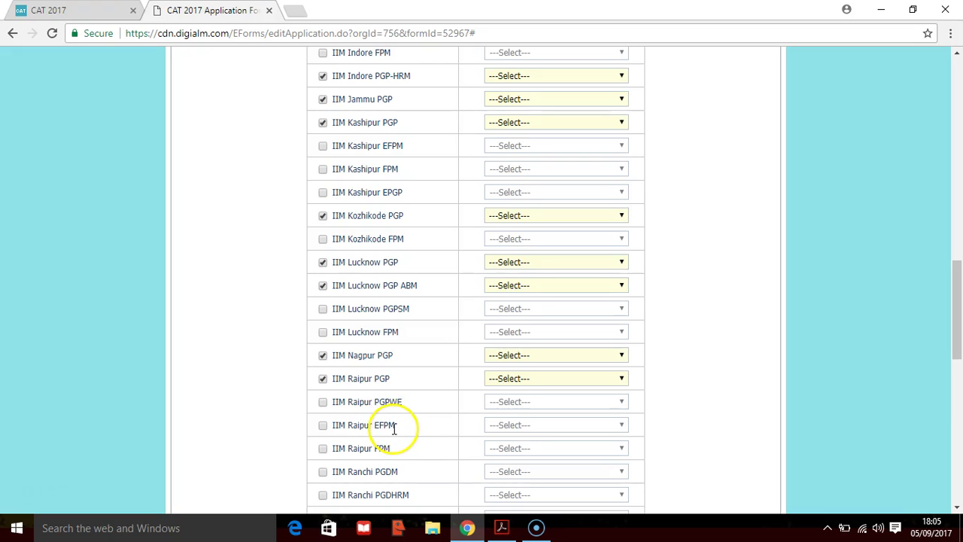
click(323, 474)
click(324, 496)
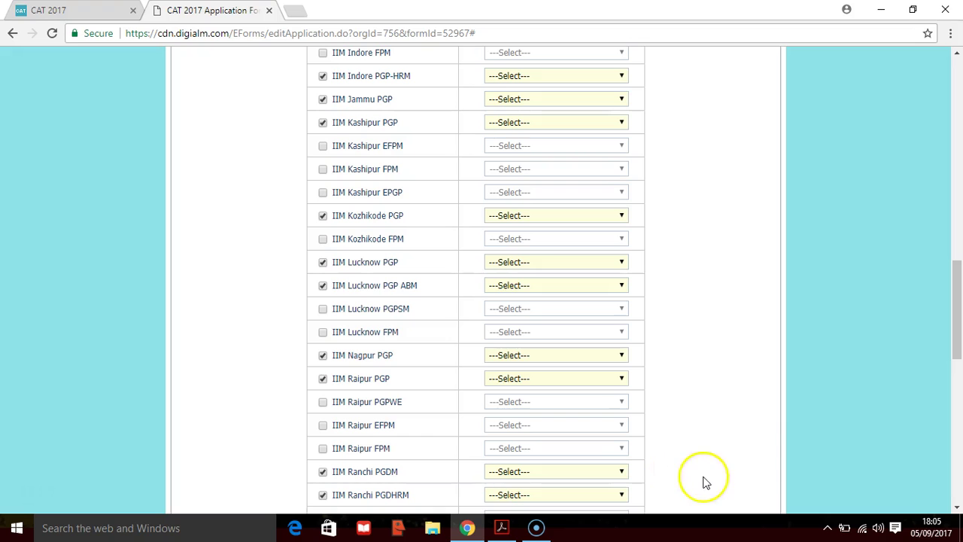
drag(957, 267, 958, 357)
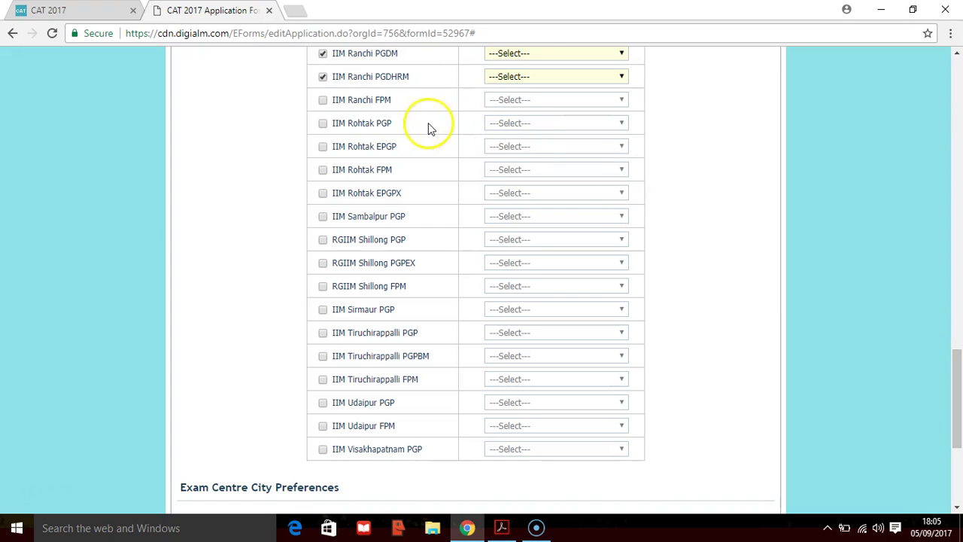
click(322, 124)
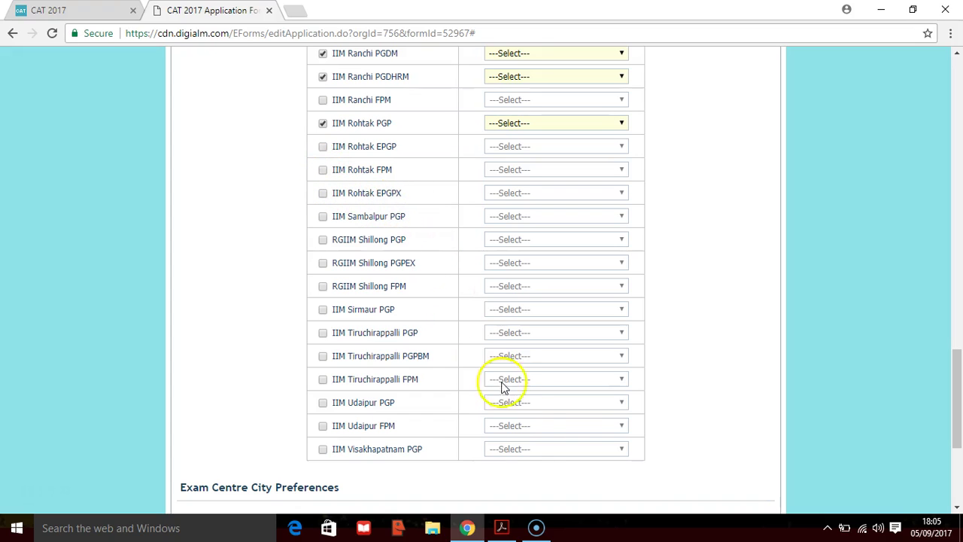
Switch to Adobe Acrobat Reader, read the PGPEX section of the programme details PDF and return to the application form in Chrome.
click(505, 529)
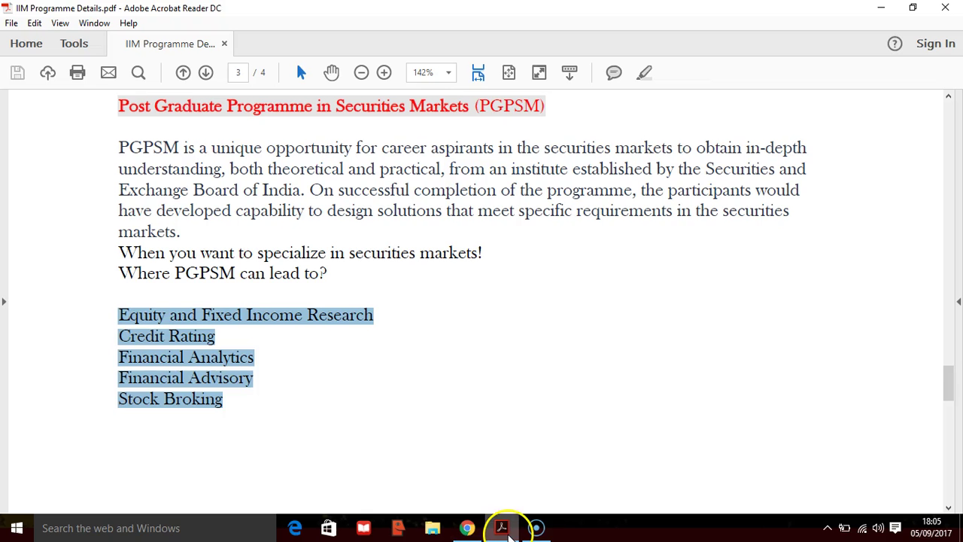
drag(948, 369, 952, 446)
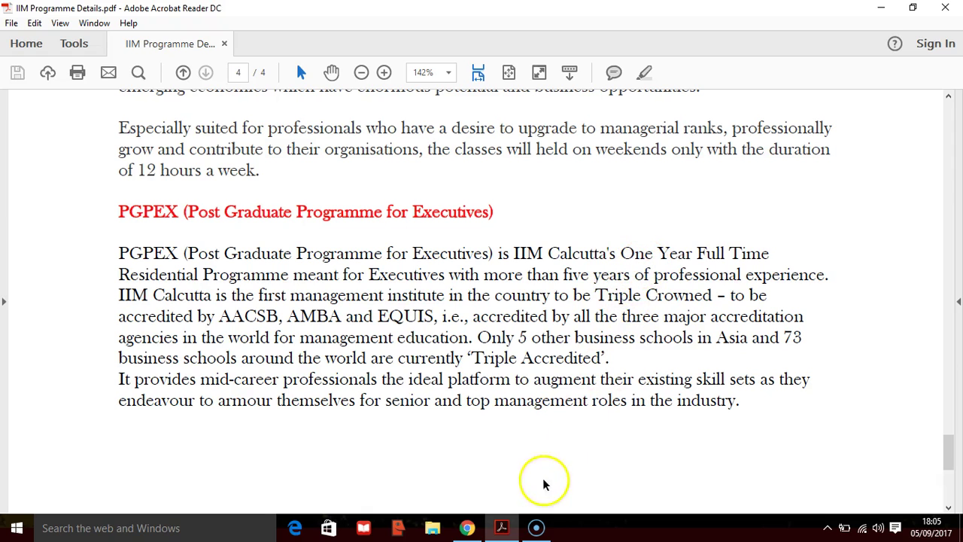
click(538, 530)
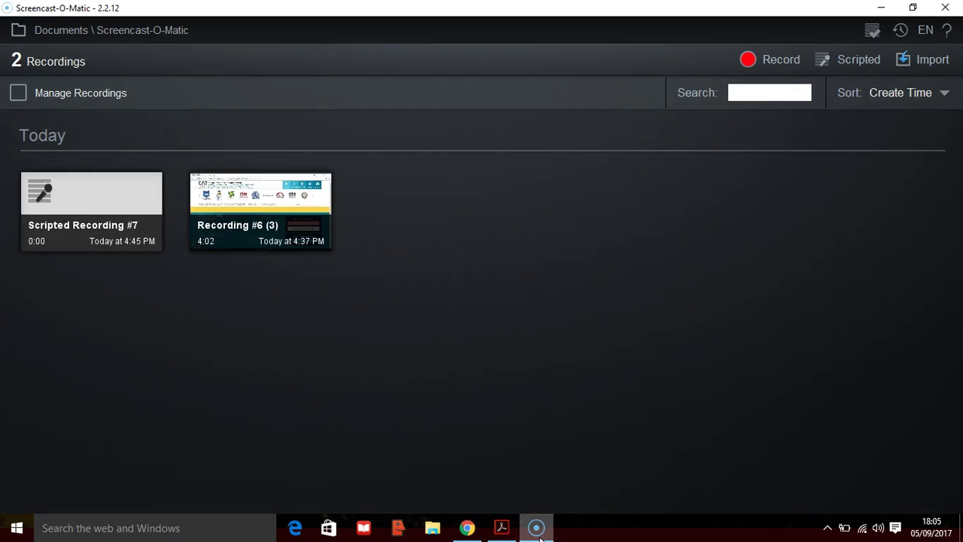
mouse_move(466, 523)
click(466, 501)
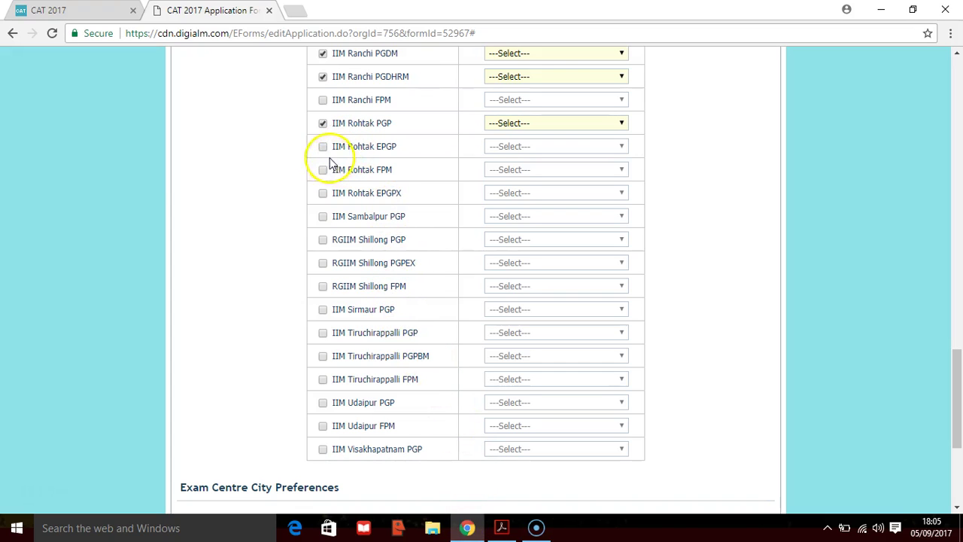
Select the PGP programmes of IIM Sambalpur, RGIIM Shillong, IIM Sirmaur, IIM Tiruchirappalli, IIM Udaipur and IIM Visakhapatnam.
click(322, 217)
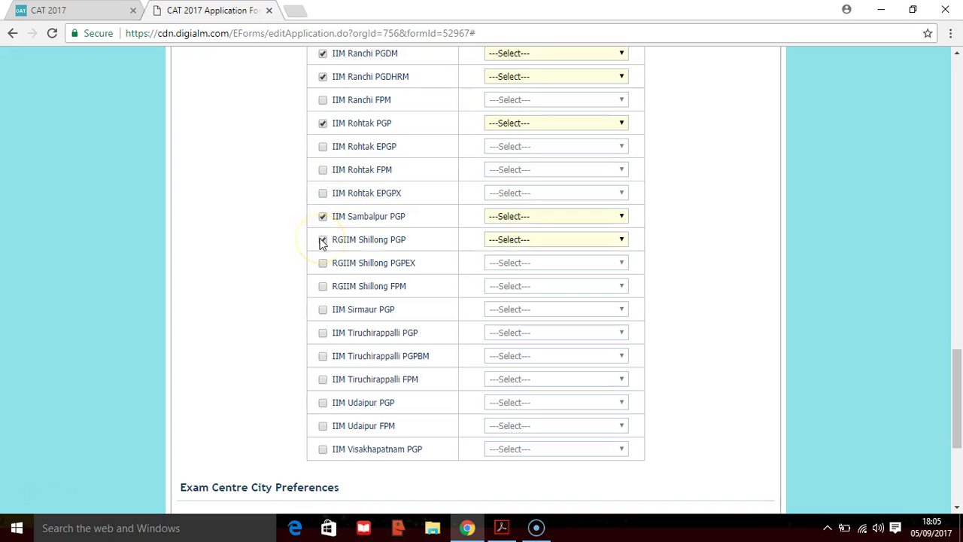
click(323, 312)
click(355, 366)
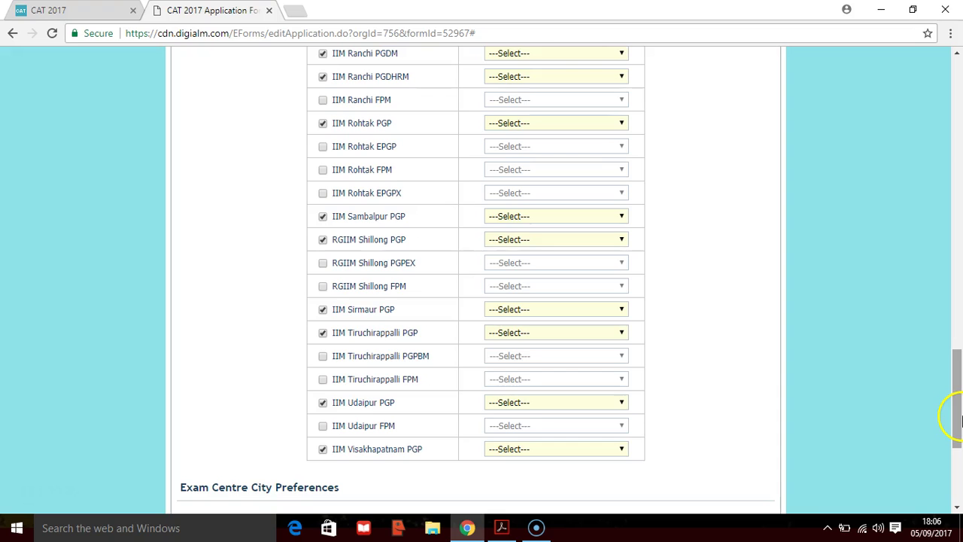
Review the selected programmes and their interview city fields throughout the Programmes table.
drag(958, 409, 961, 248)
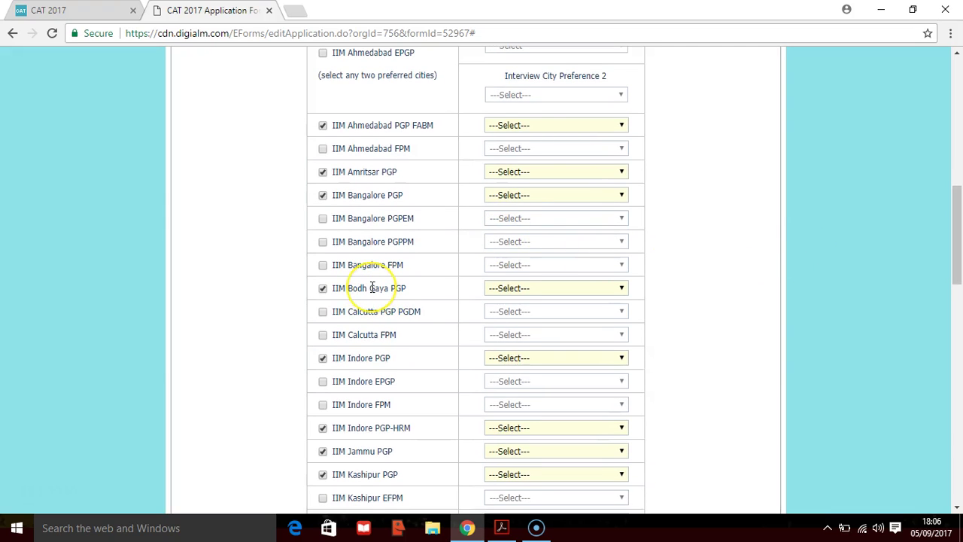
scroll(371, 287, down, 1)
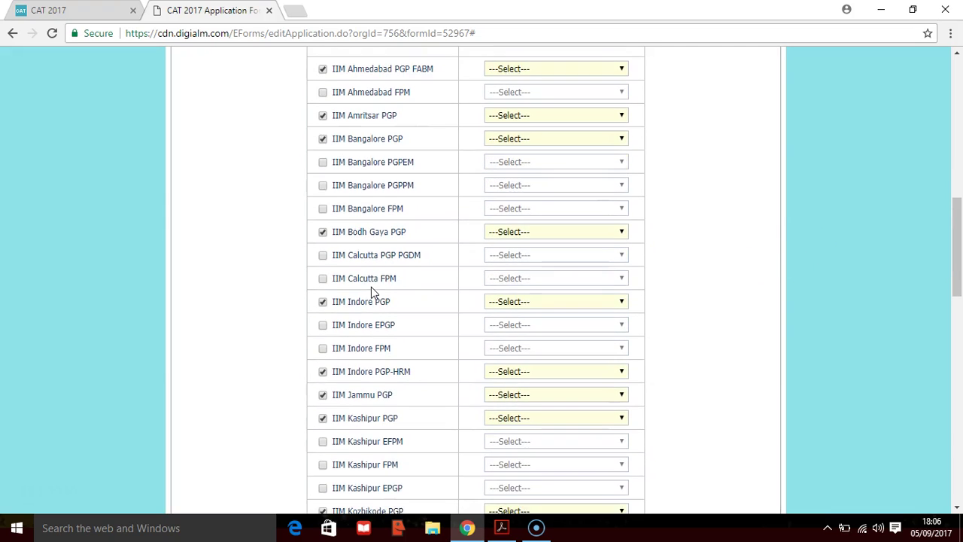
scroll(371, 287, down, 2)
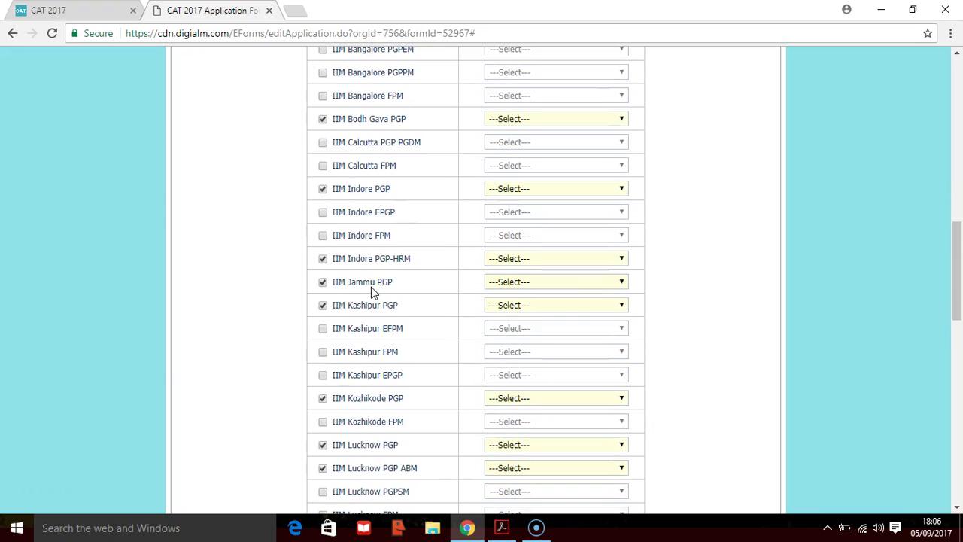
scroll(371, 286, down, 1)
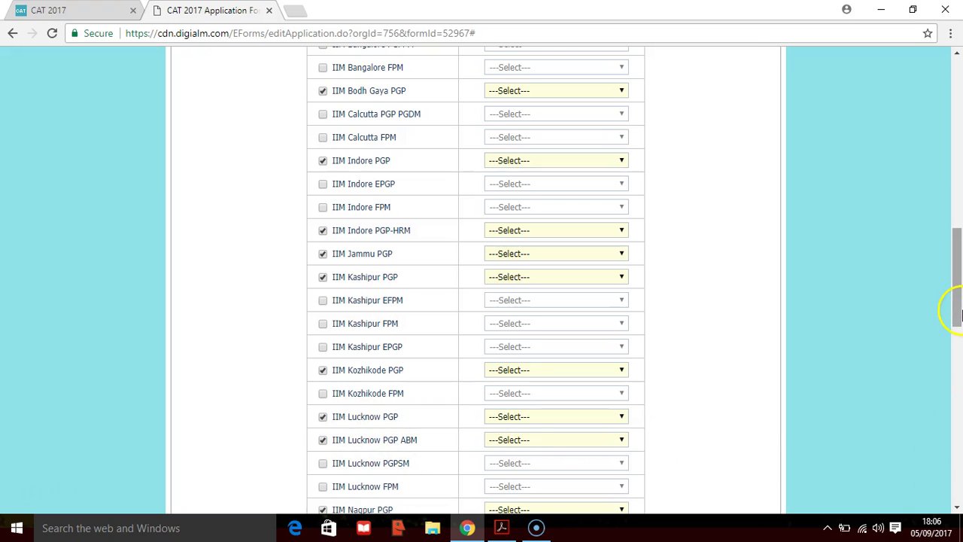
mouse_move(959, 295)
mouse_down()
mouse_move(960, 360)
mouse_move(960, 184)
mouse_move(948, 300)
mouse_up()
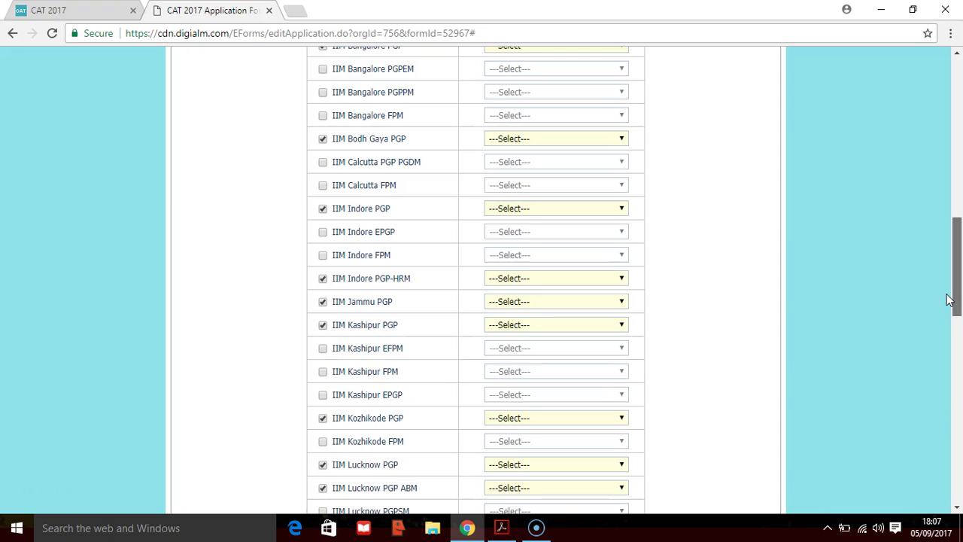
drag(948, 300, 954, 275)
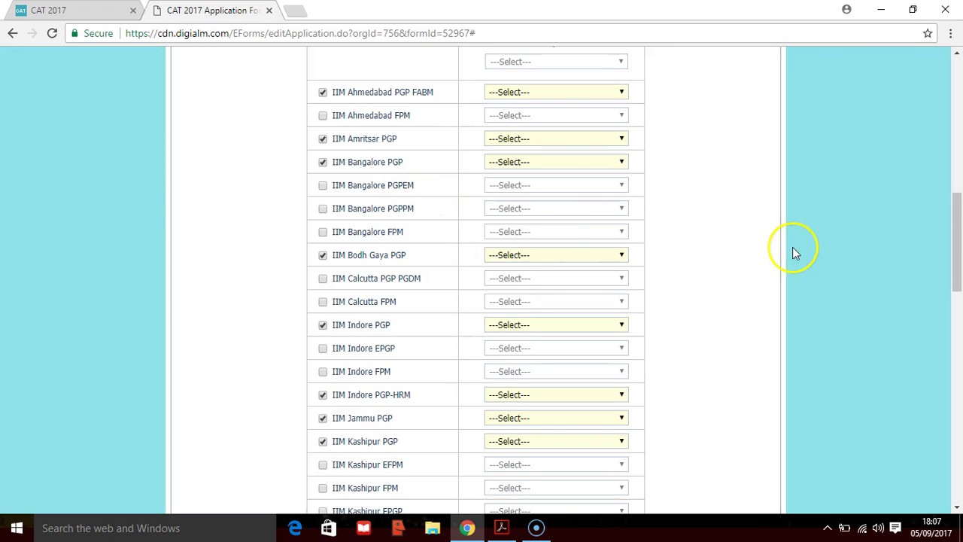
drag(957, 263, 953, 303)
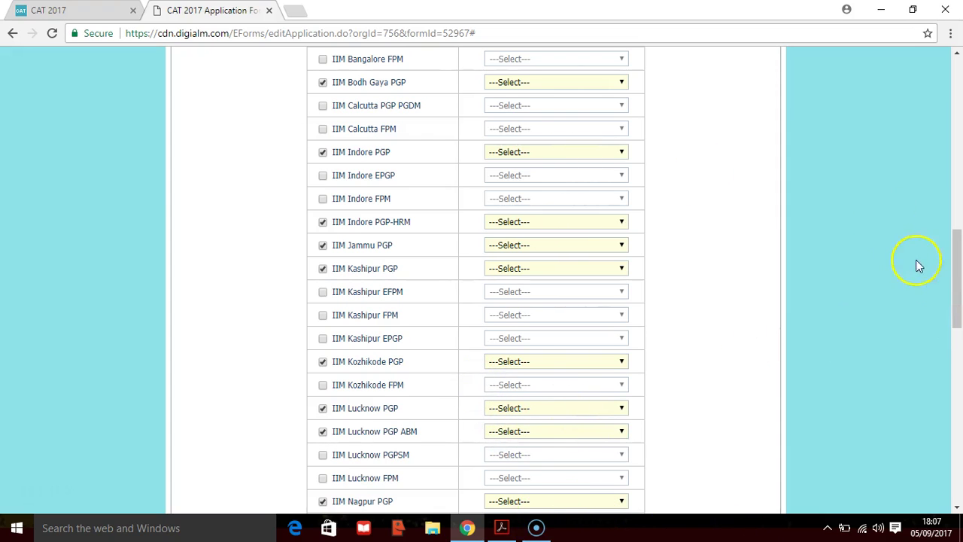
drag(957, 311, 957, 194)
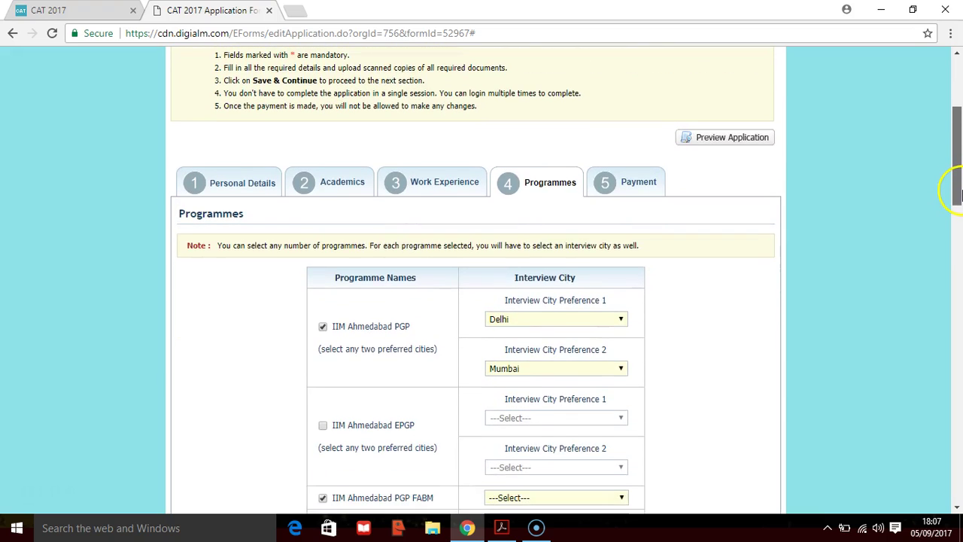
scroll(961, 196, down, 1)
scroll(960, 195, down, 2)
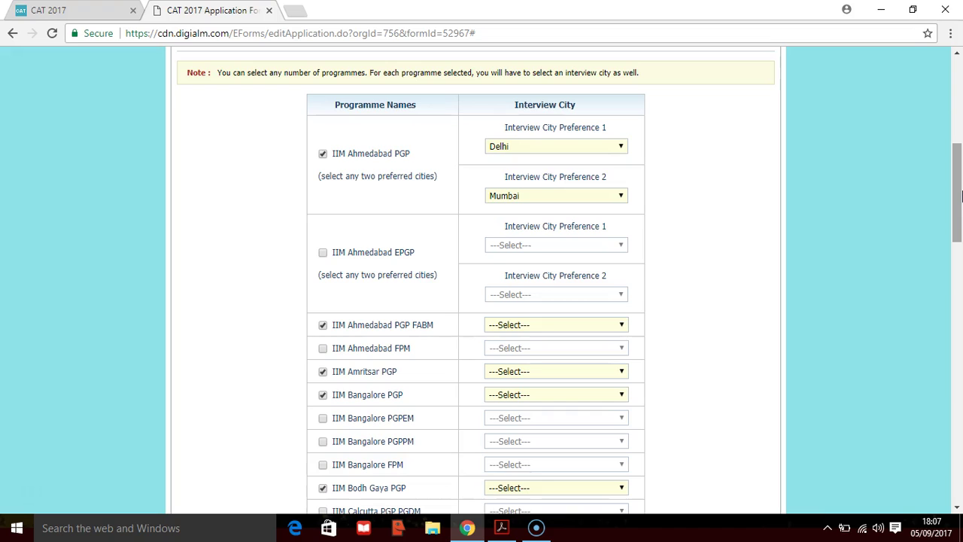
scroll(961, 196, down, 3)
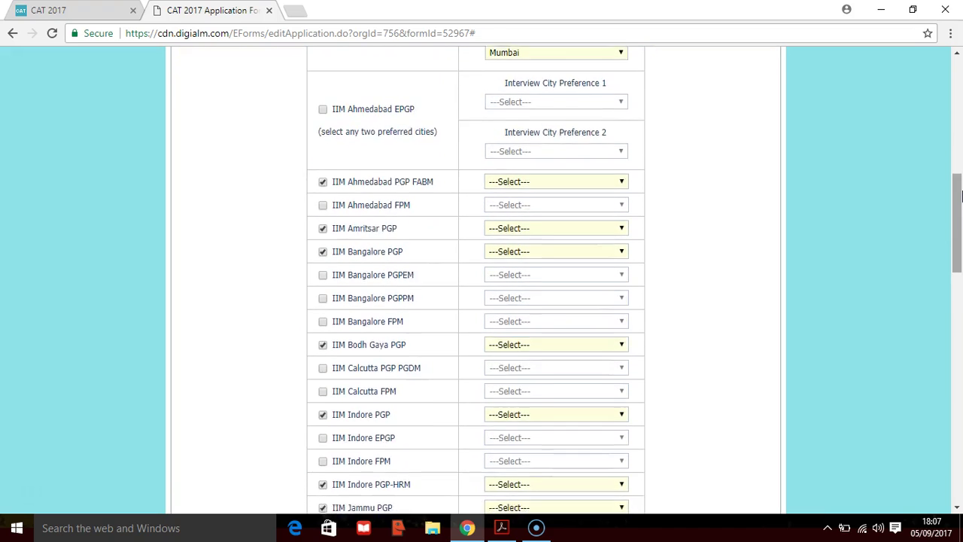
scroll(961, 196, down, 3)
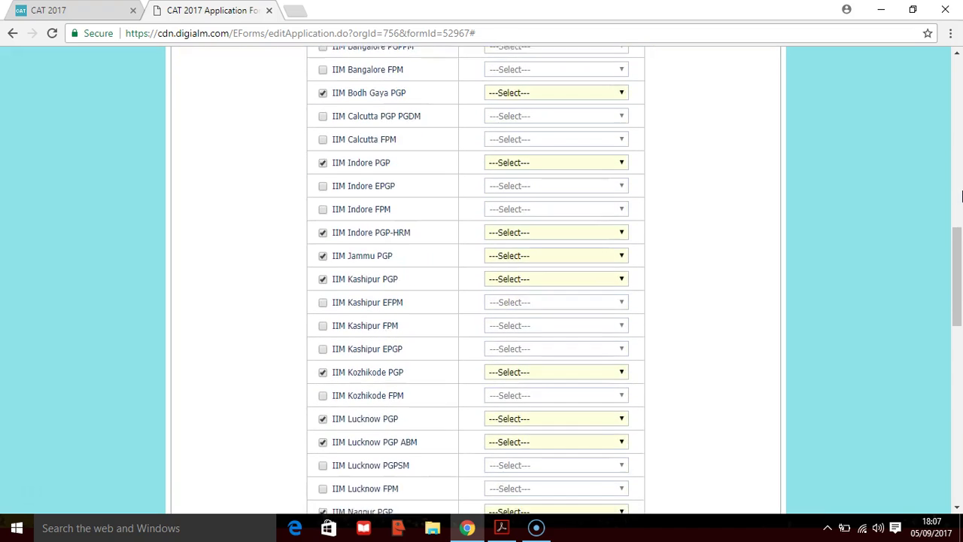
scroll(961, 196, down, 2)
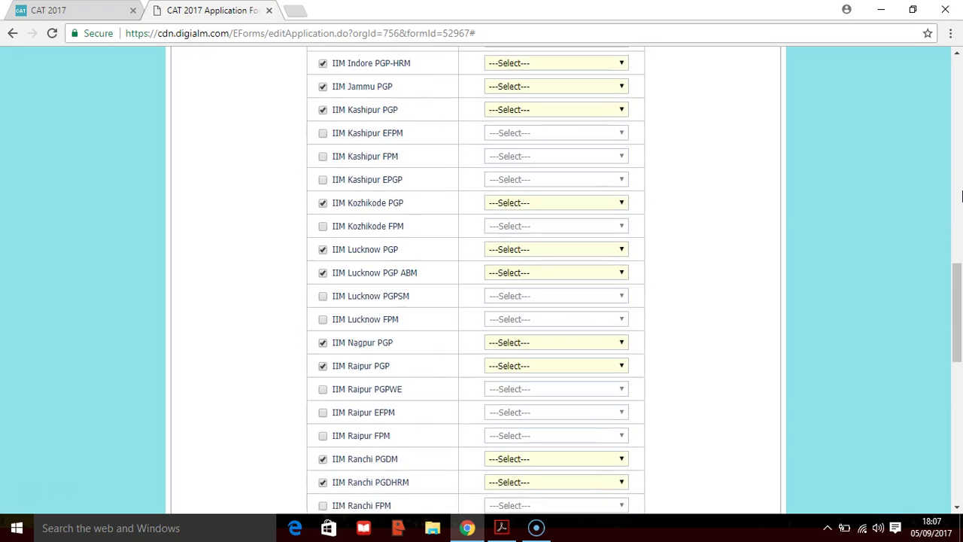
Set Preferred City 1 in the Exam Centre City Preferences to Lucknow.
scroll(960, 196, down, 3)
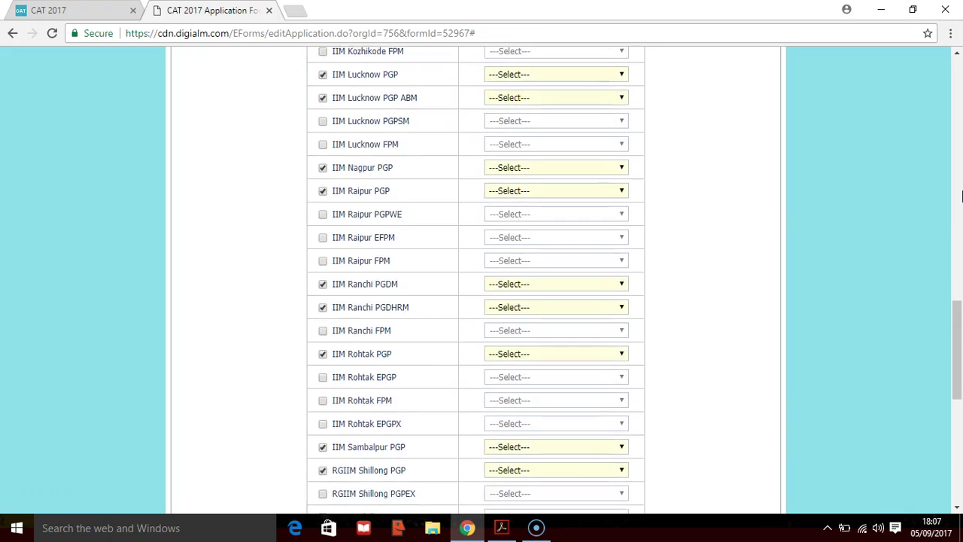
scroll(961, 196, down, 1)
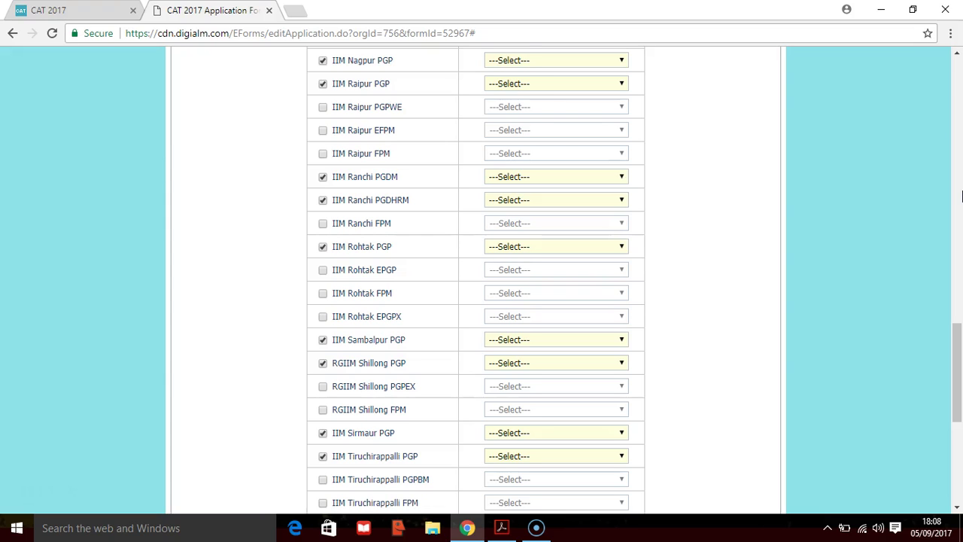
scroll(961, 197, down, 3)
scroll(961, 196, down, 3)
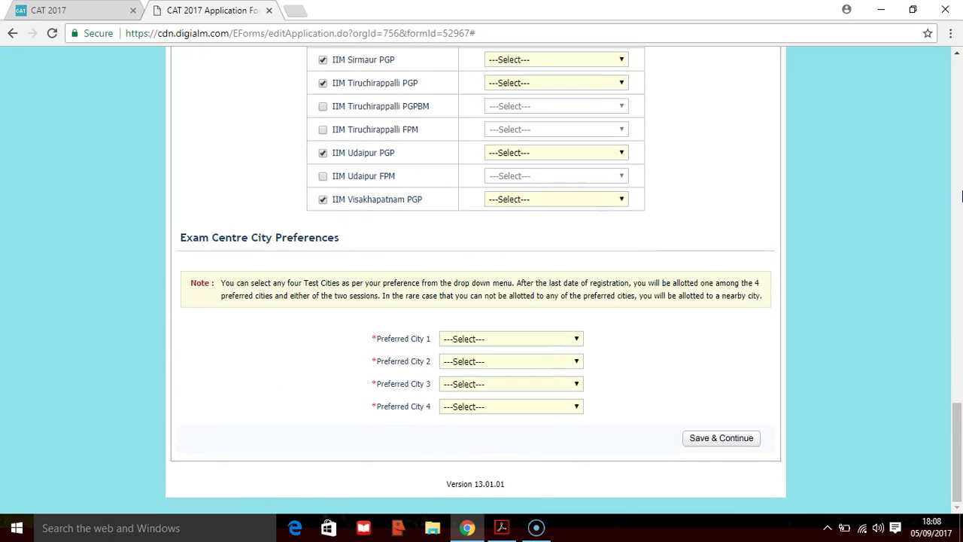
click(577, 339)
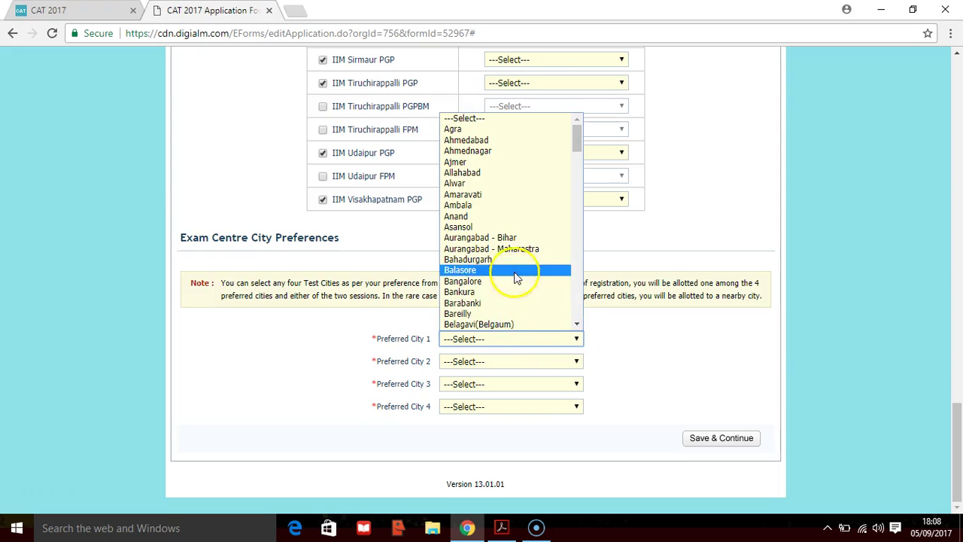
click(576, 324)
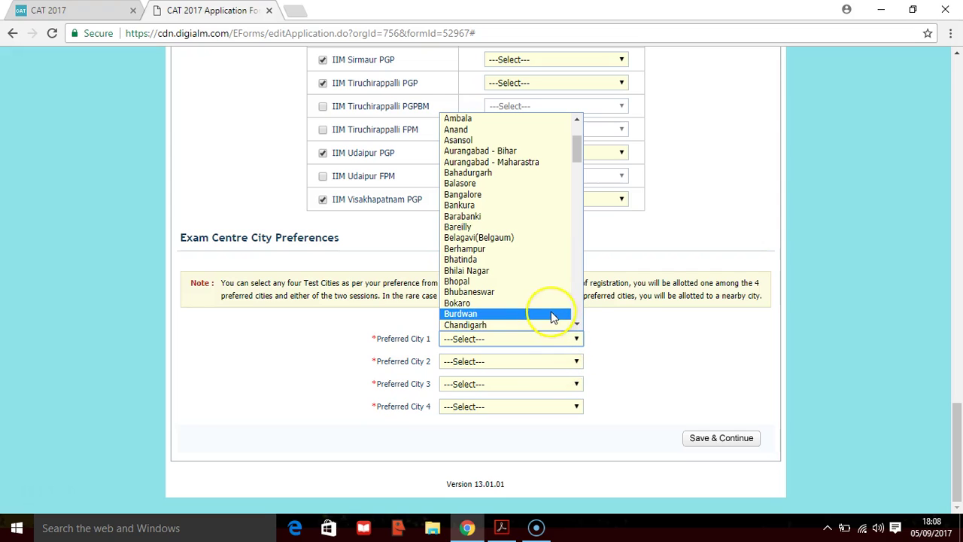
key(l)
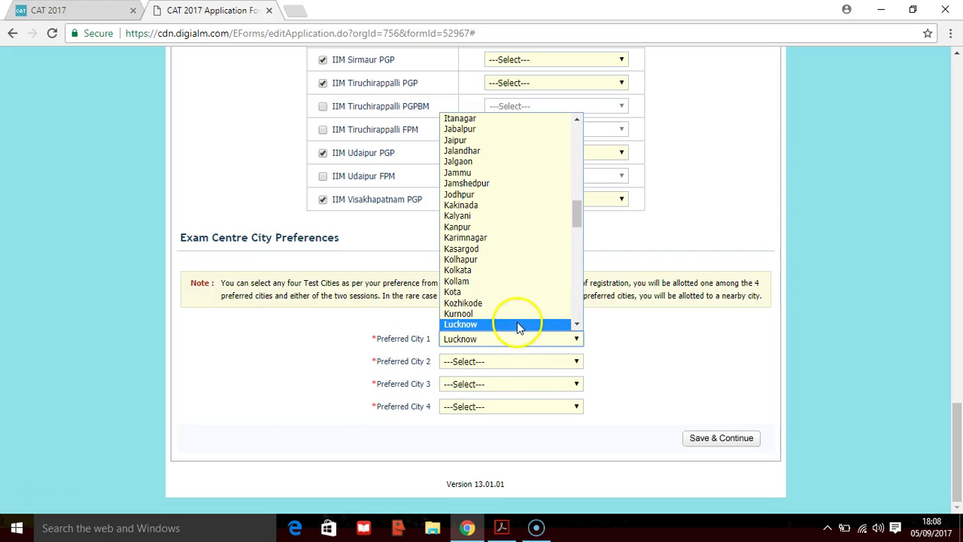
click(518, 325)
Set Preferred City 2 in the Exam Centre City Preferences to Kanpur.
click(509, 363)
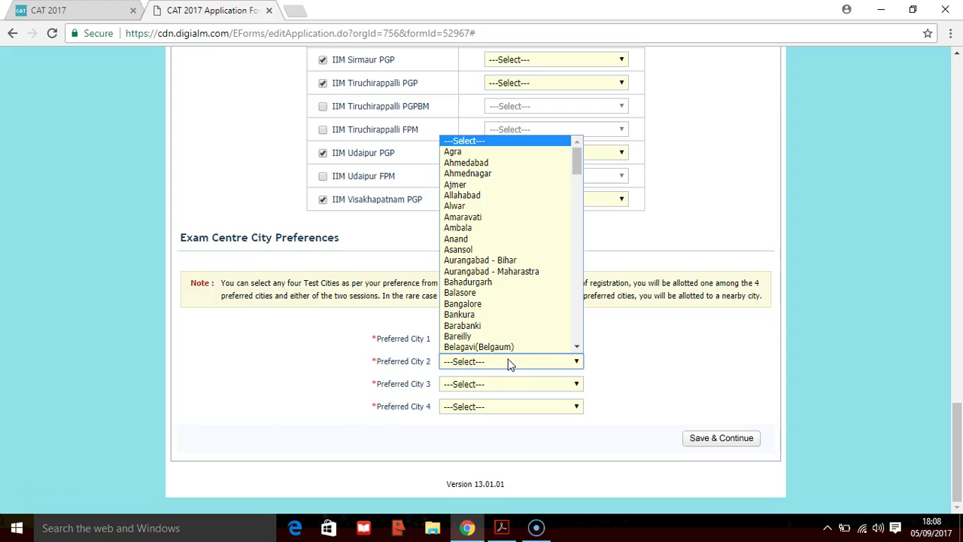
key(k)
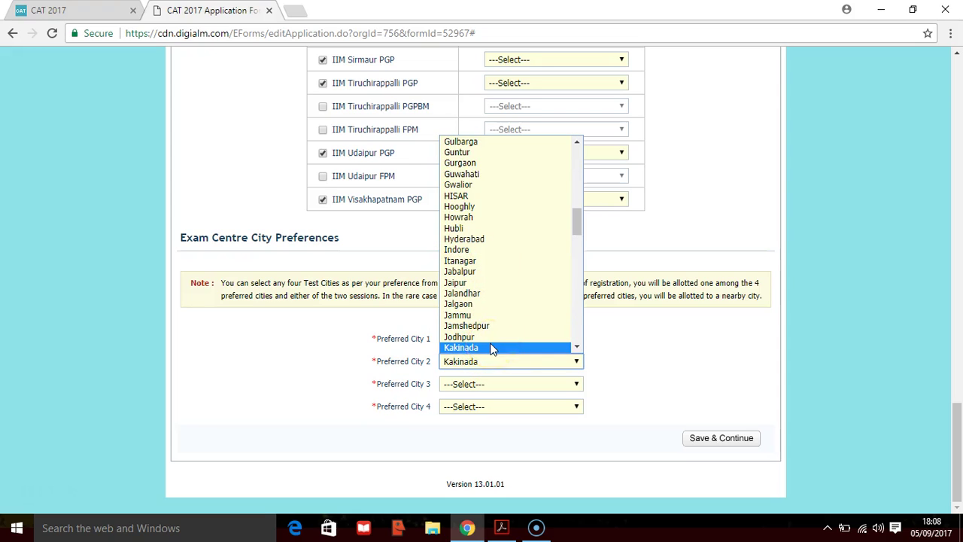
key(a)
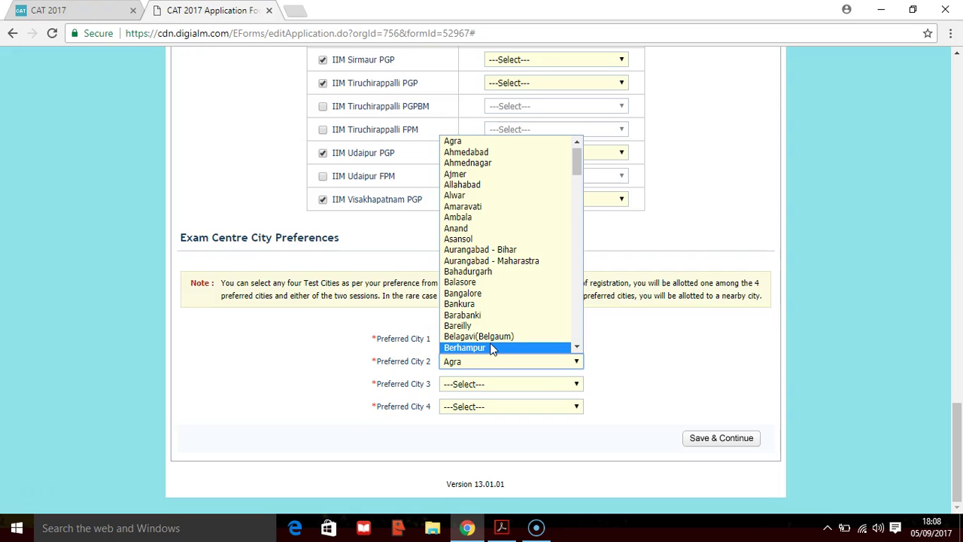
key(k)
key(Down)
key(Down)
key(Down)
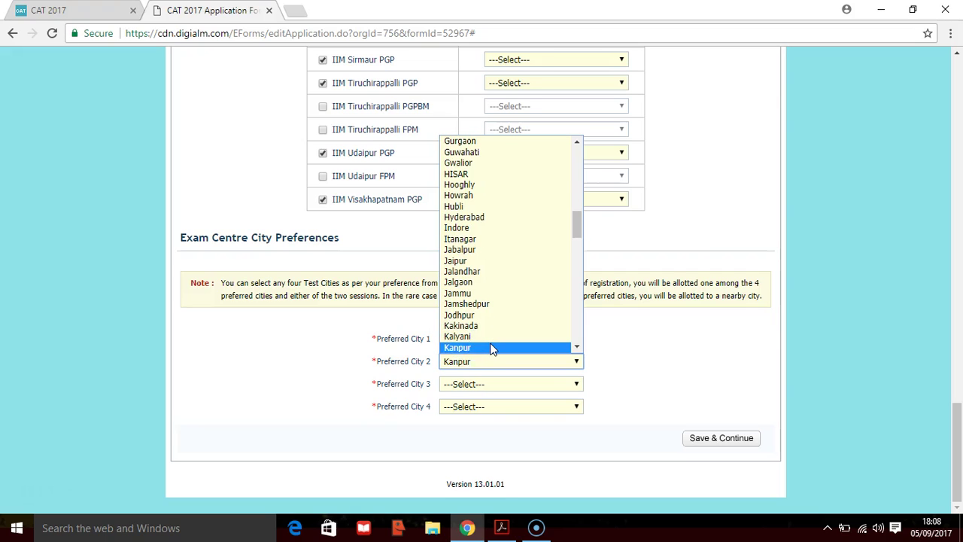
key(Up)
key(Up)
key(Down)
key(Return)
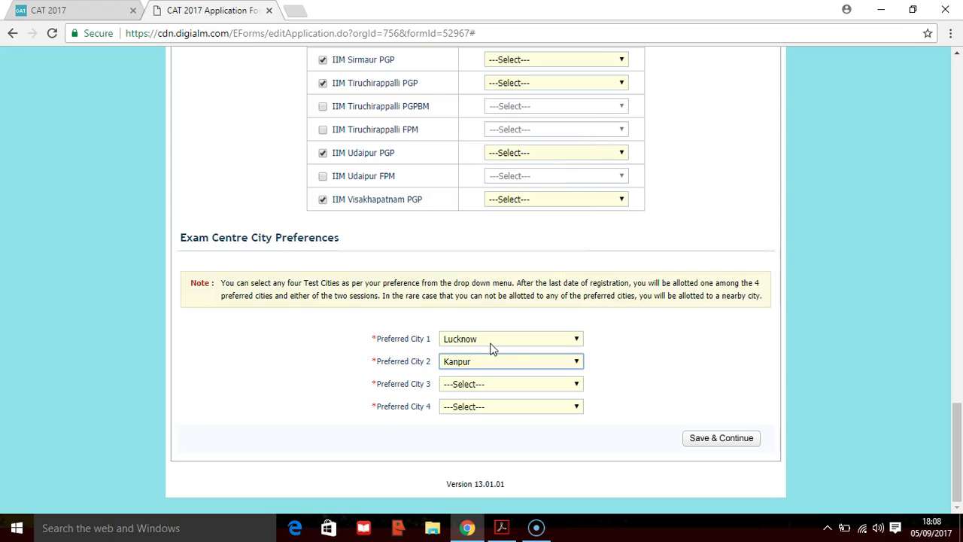
Set Preferred City 3 to Varanasi and Preferred City 4 to Allahabad in the Exam Centre City Preferences.
click(537, 385)
key(v)
key(Down)
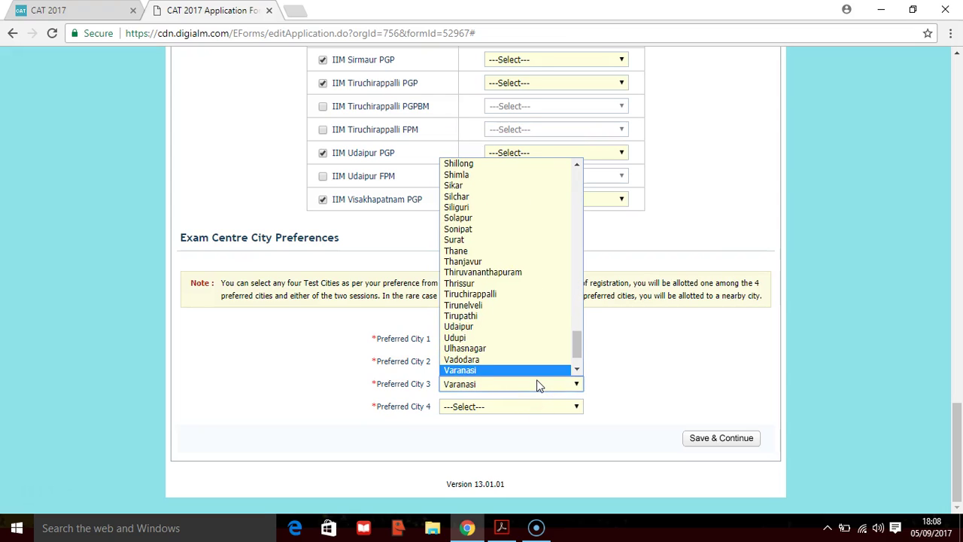
key(Return)
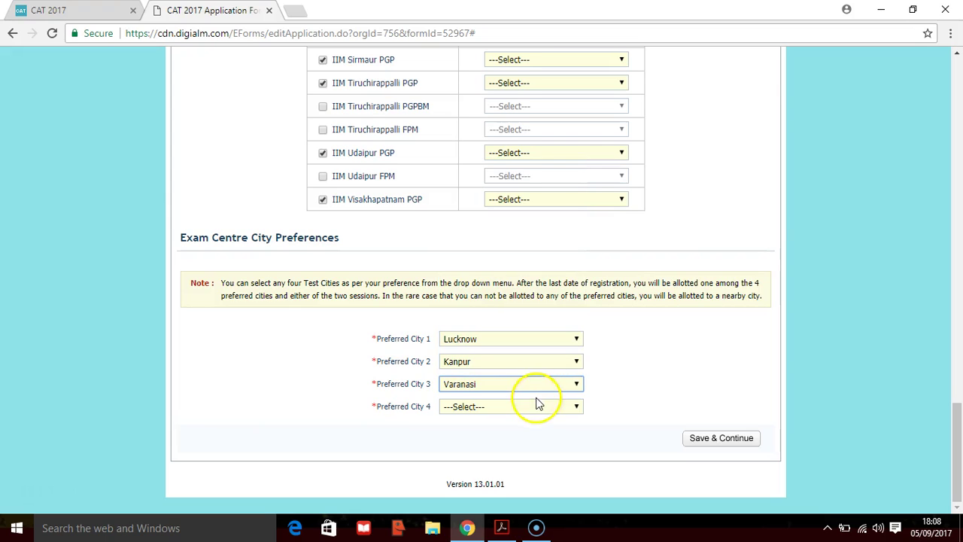
click(537, 407)
key(a)
key(l)
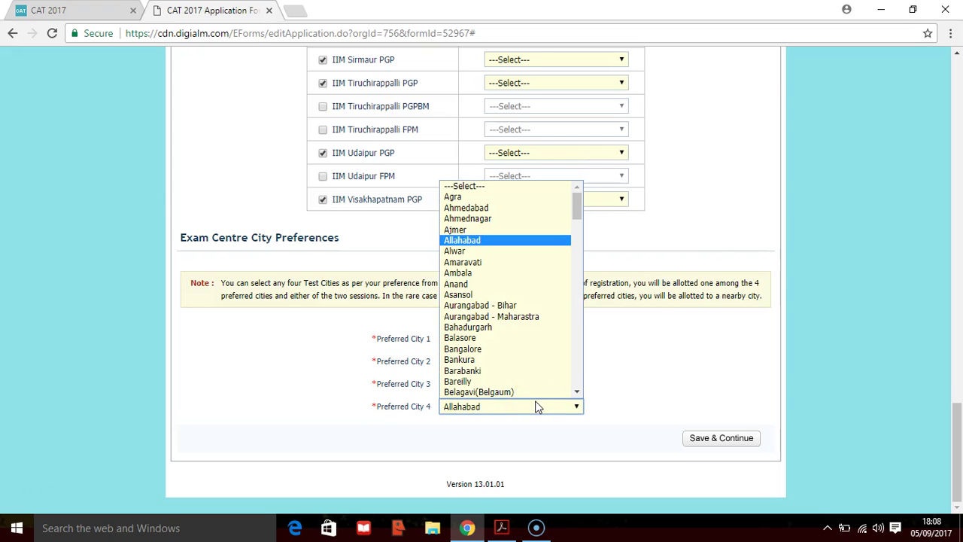
key(Return)
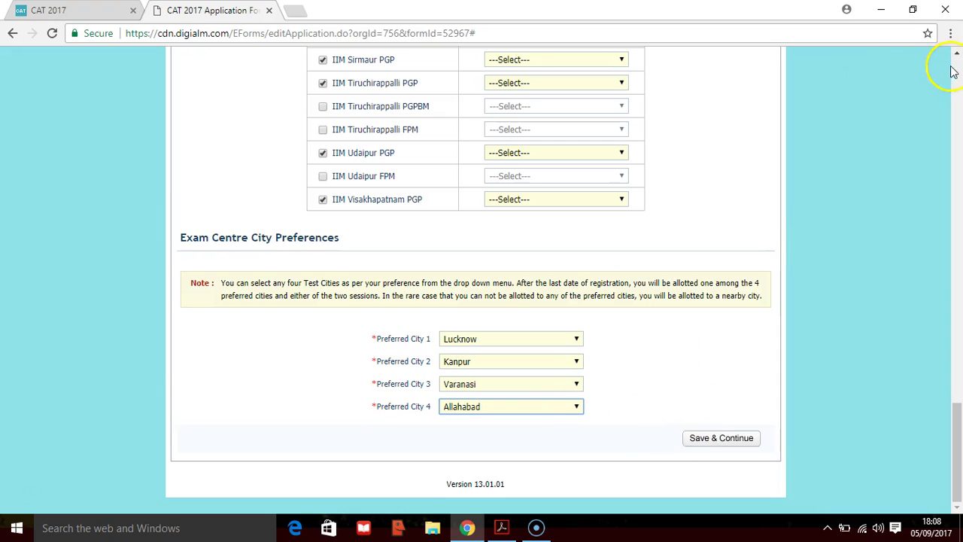
Open the Payment section of the application form, acknowledging the save reminder, and review the payment procedure and transaction processing fees.
scroll(953, 72, up, 20)
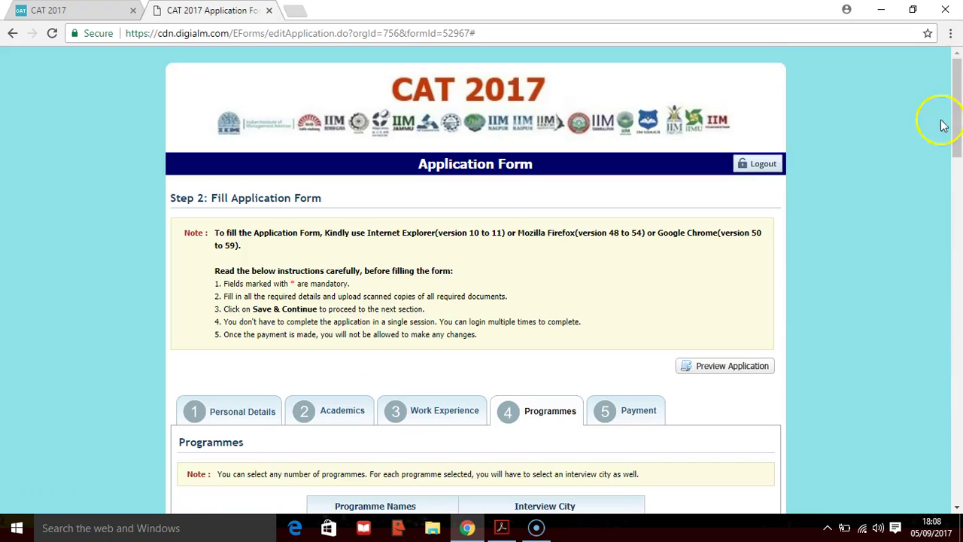
click(646, 413)
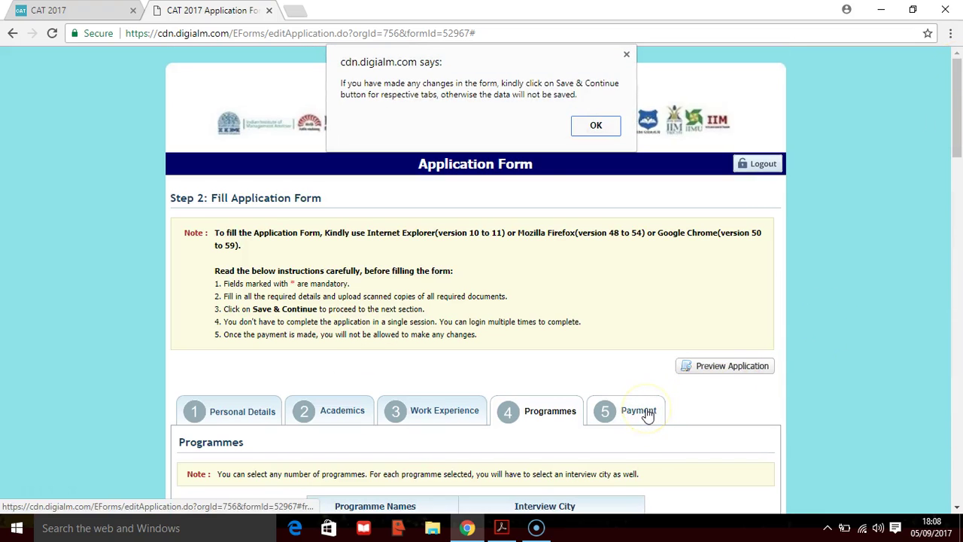
click(586, 125)
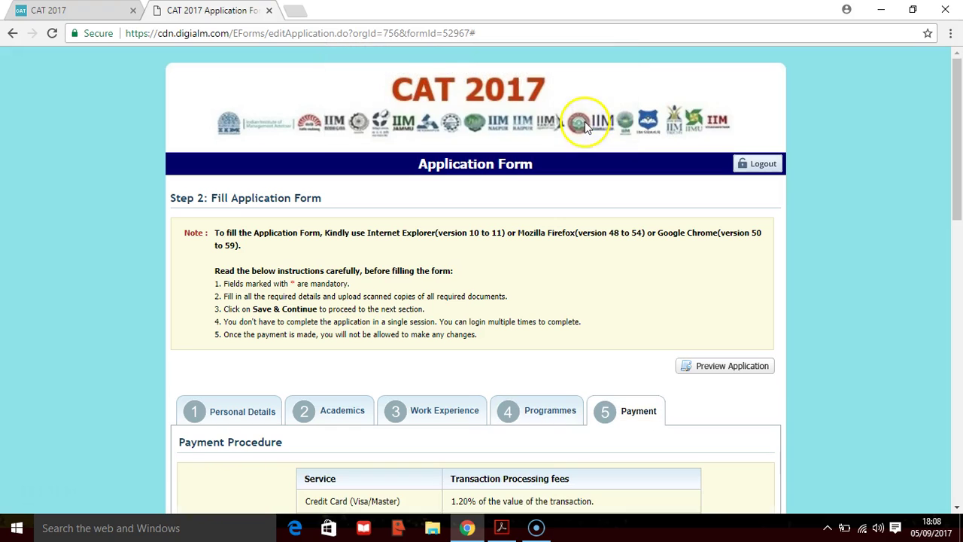
mouse_move(962, 153)
mouse_down()
mouse_move(961, 388)
mouse_move(944, 146)
mouse_up()
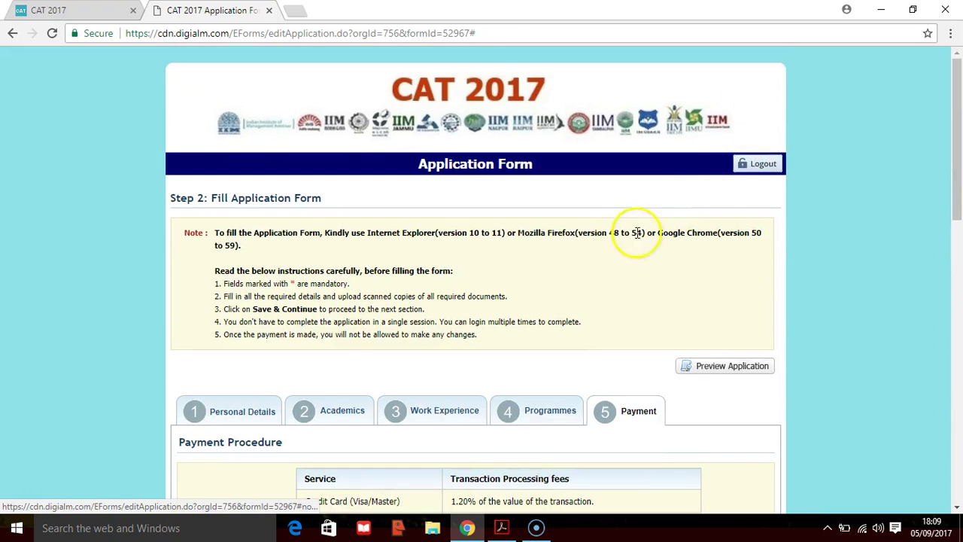
Return to the Programmes section, acknowledging the save reminder, and review the programme selections and city preferences.
click(539, 417)
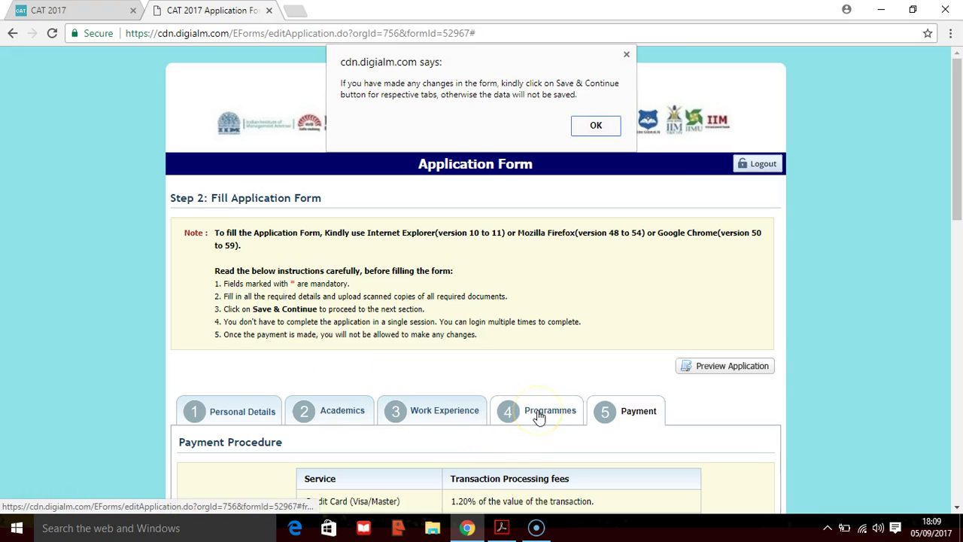
click(596, 125)
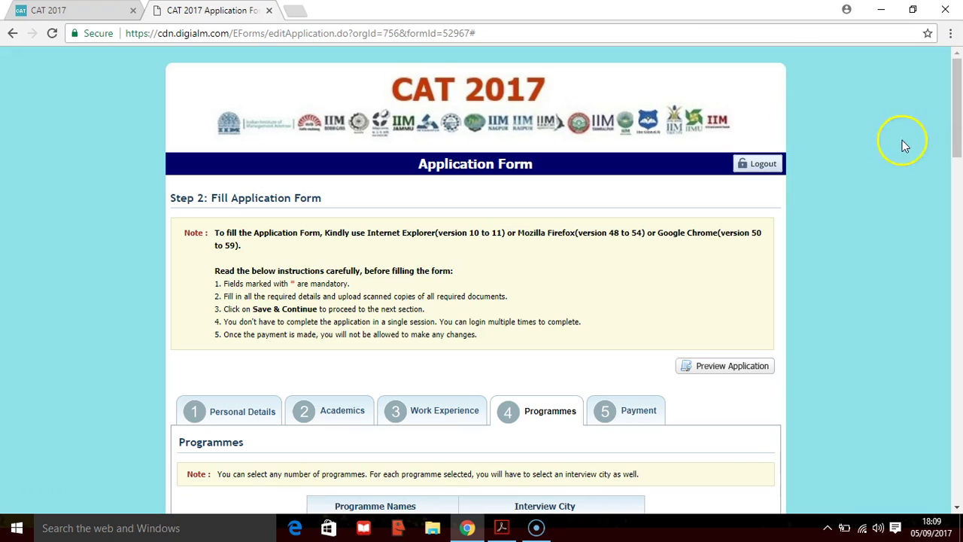
drag(958, 137, 949, 440)
drag(957, 374, 925, 189)
Log out of the CAT 2017 application form.
scroll(920, 176, up, 3)
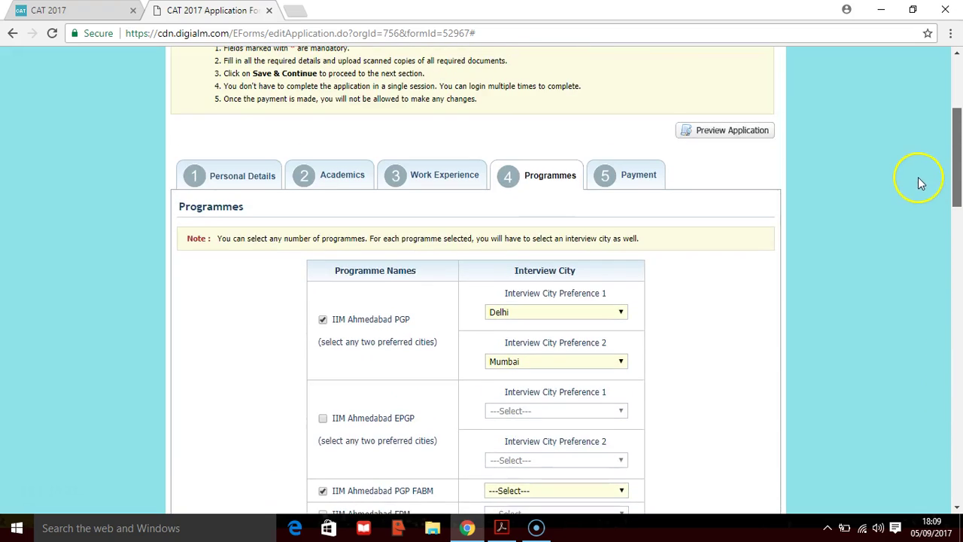
scroll(917, 155, up, 2)
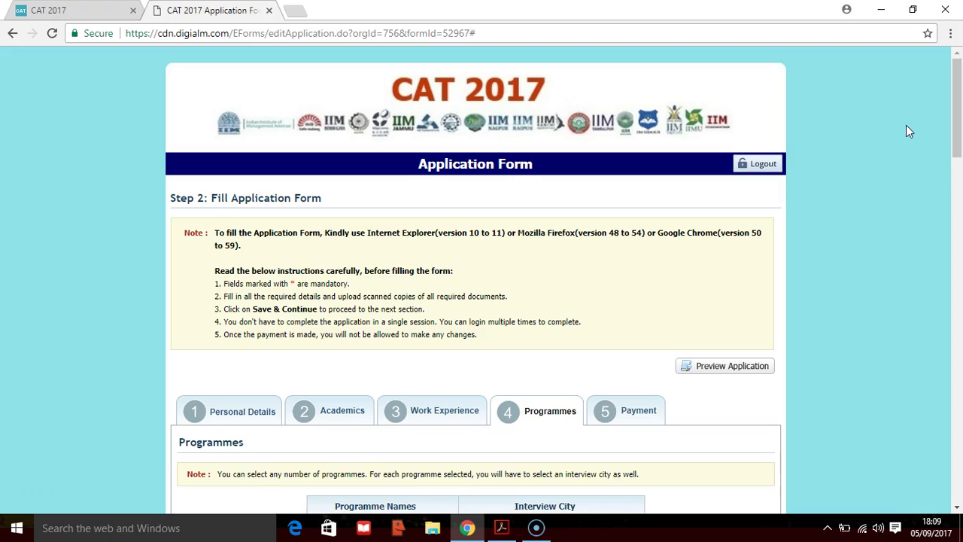
click(763, 165)
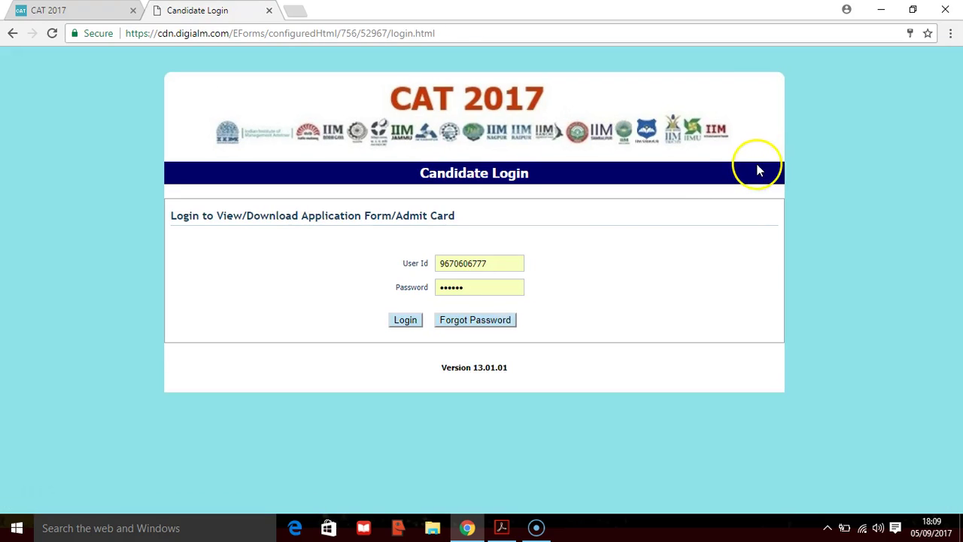